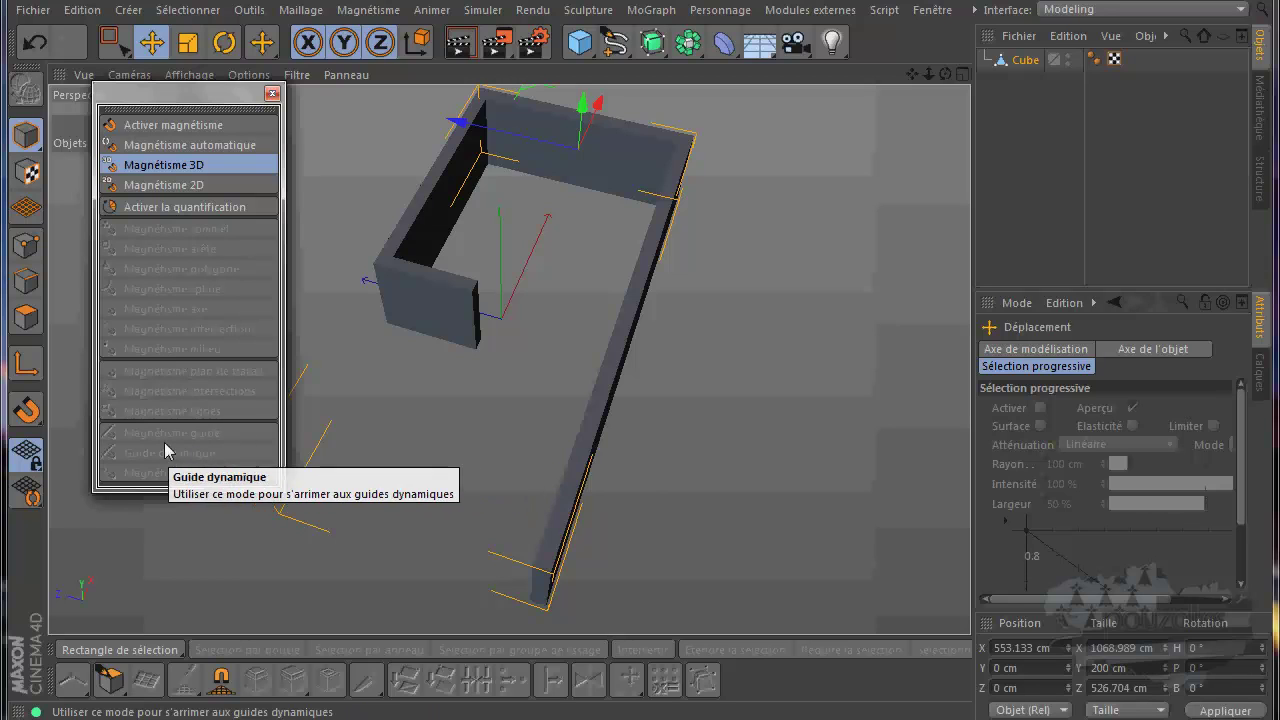
Step: Extrude the narrow end polygon on the short wall's outer face by about 483 cm, and pull it back to about X -958 cm
left_click(272, 95)
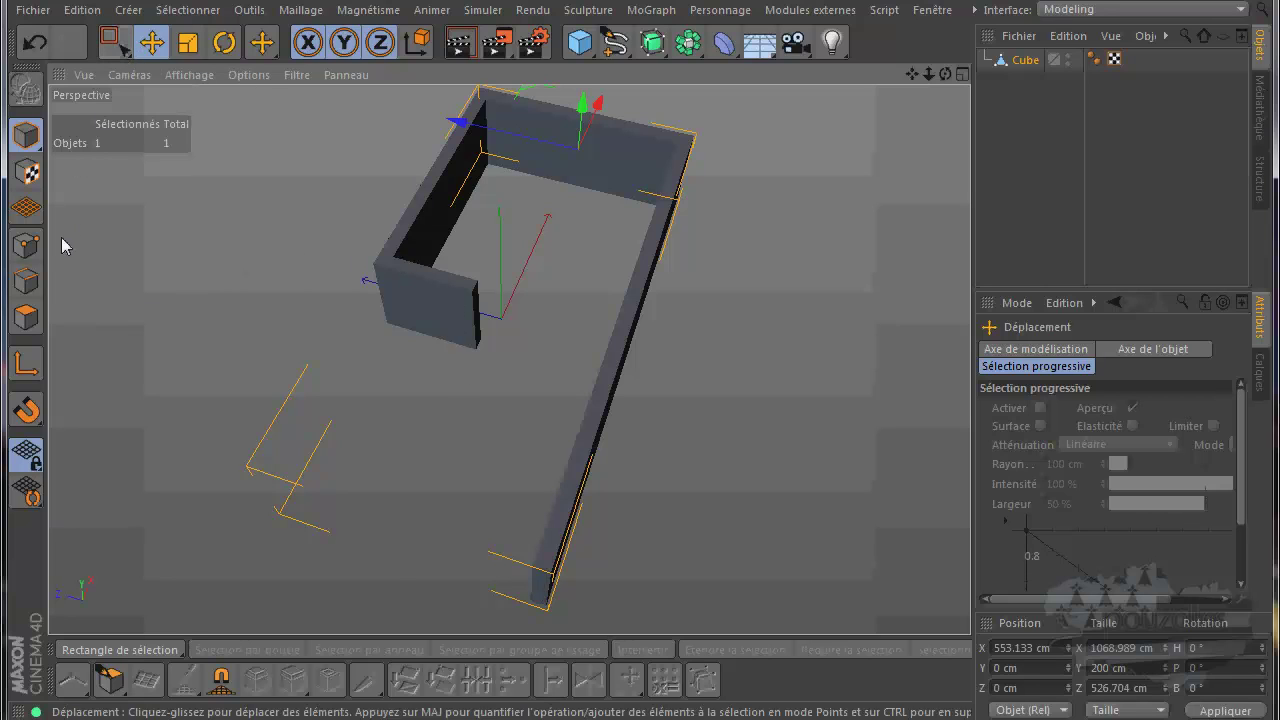
left_click(26, 317)
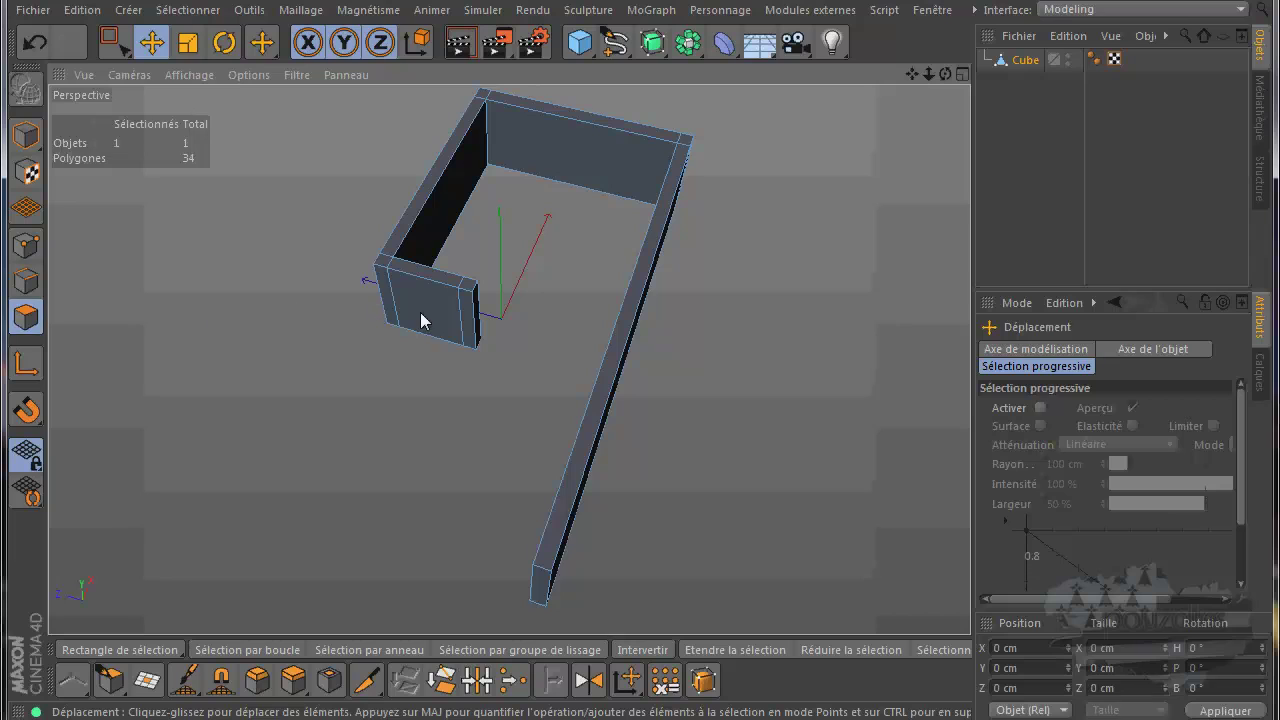
left_click(470, 325)
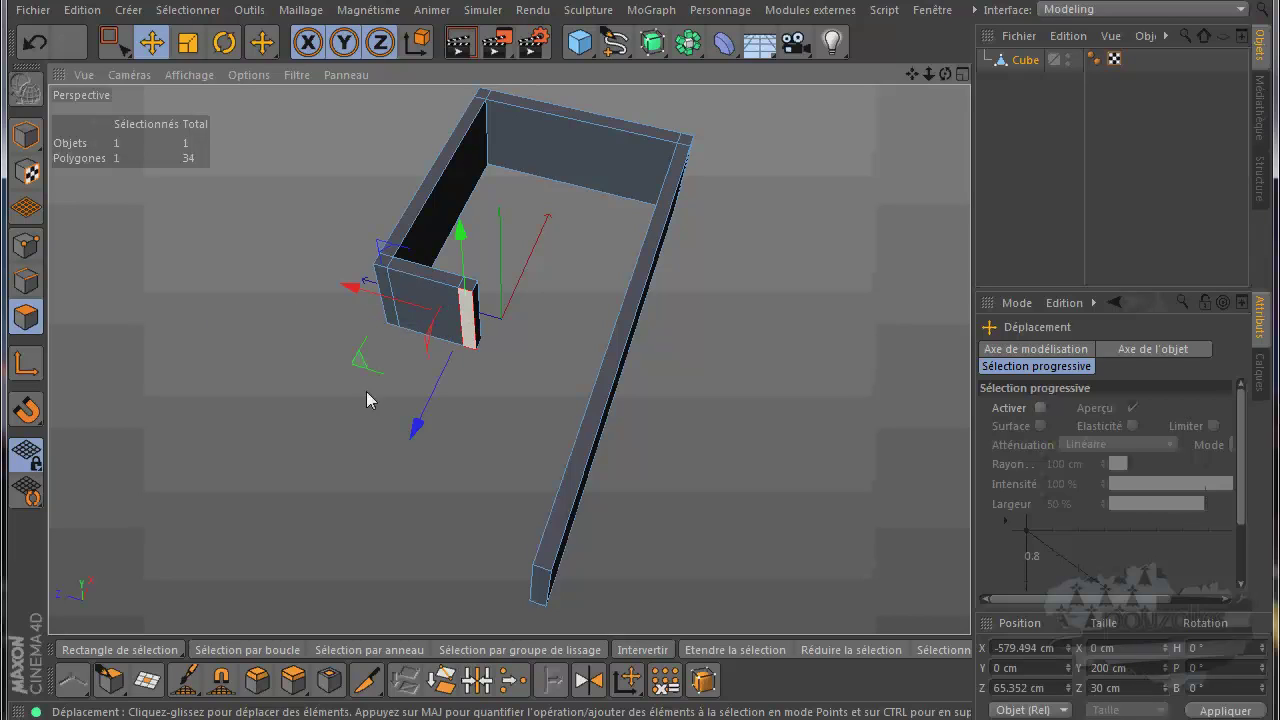
left_click(293, 680)
left_click_drag(648, 325, 640, 337)
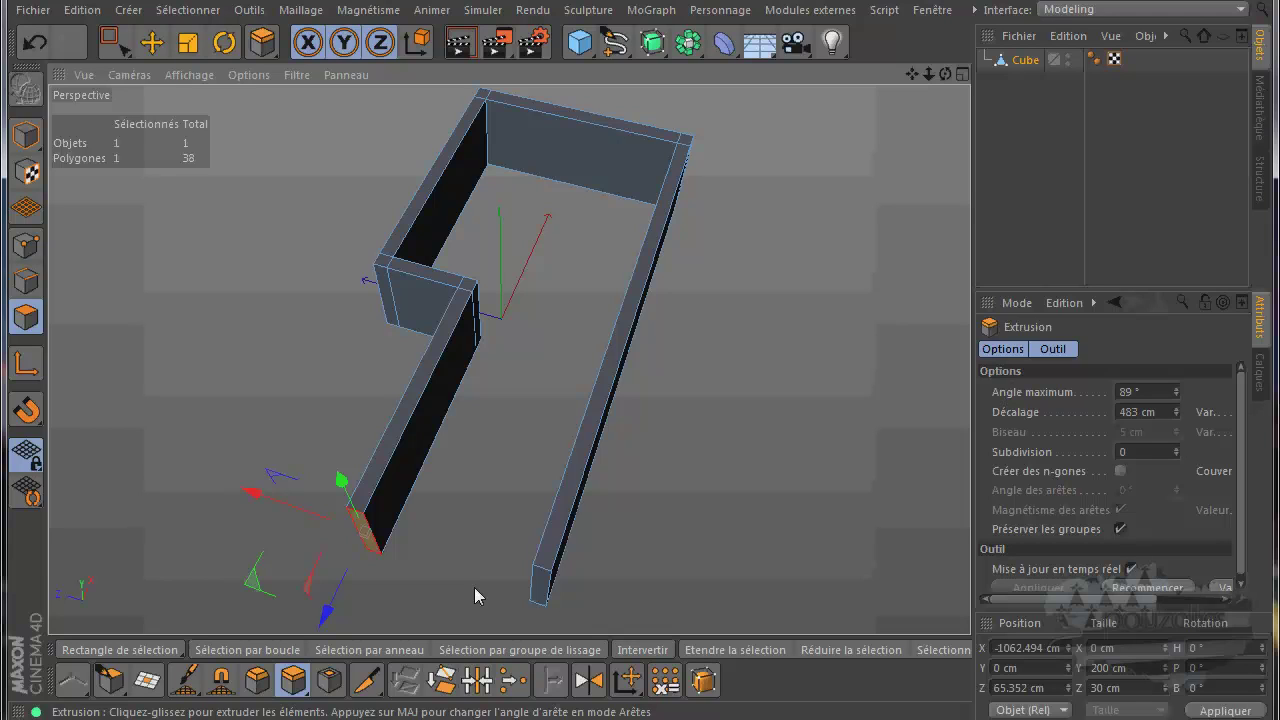
left_click_drag(321, 620, 361, 566)
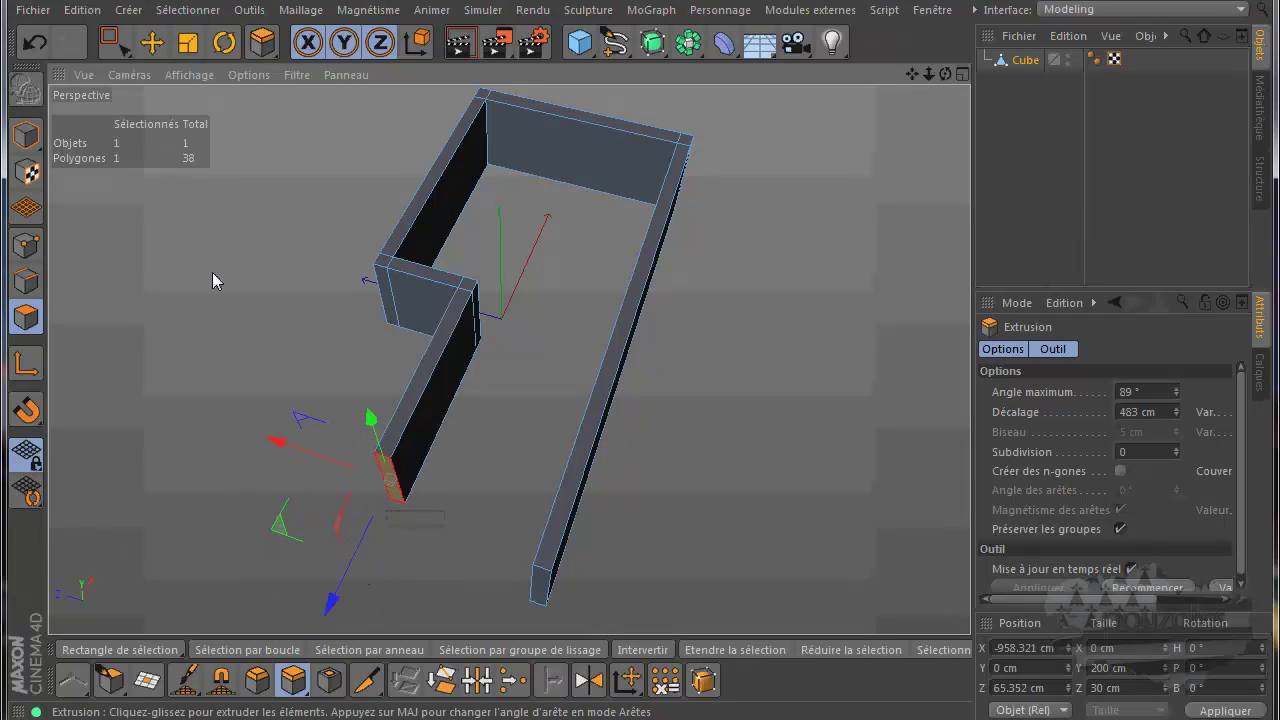
Step: Select the four points at the new wall's free end with a rectangle selection
left_click(25, 245)
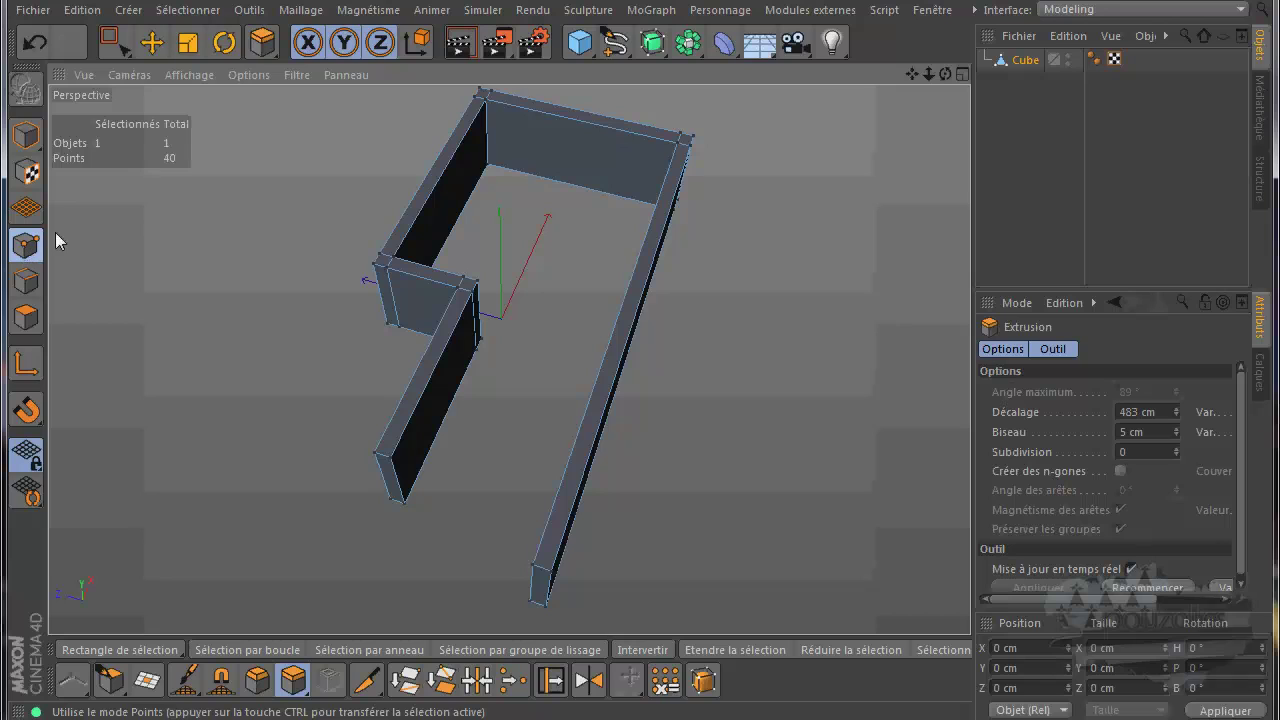
left_click(114, 42)
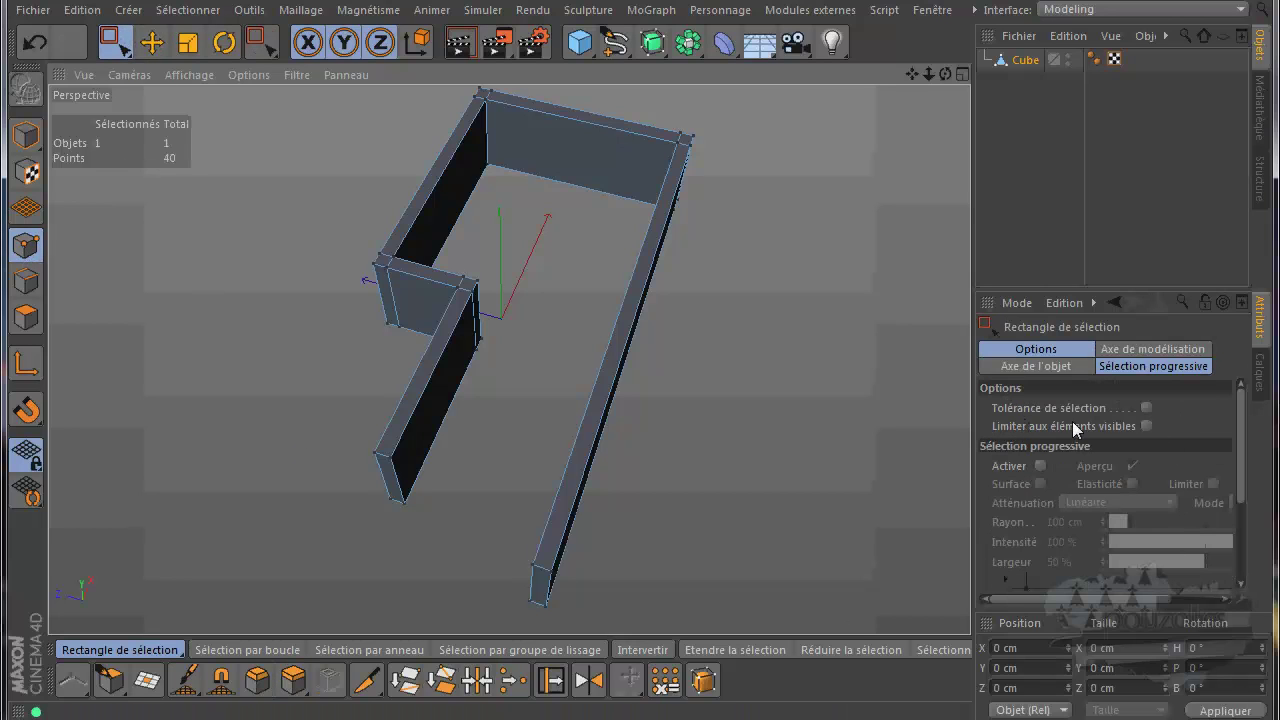
left_click_drag(421, 433, 340, 545)
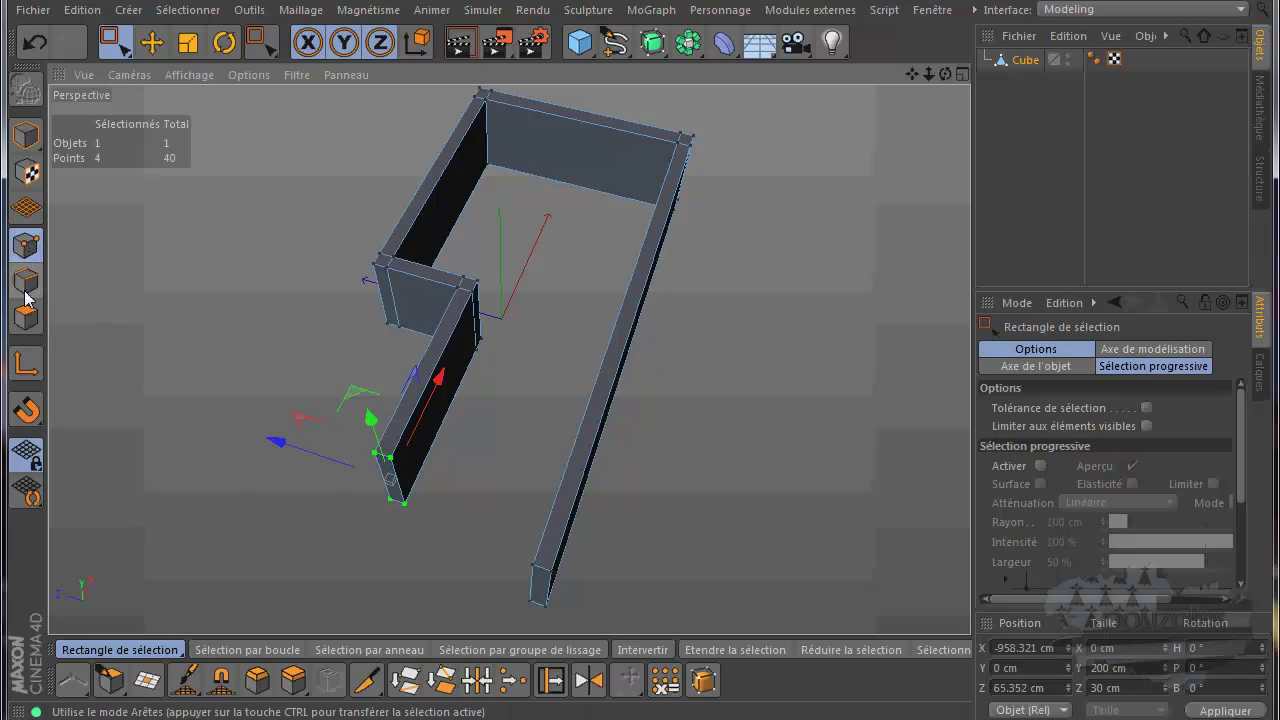
Step: Enable snapping with the intersection, guide and dynamic guide modes, and keep the snapping options in a floating palette clear of the model
left_click(29, 410)
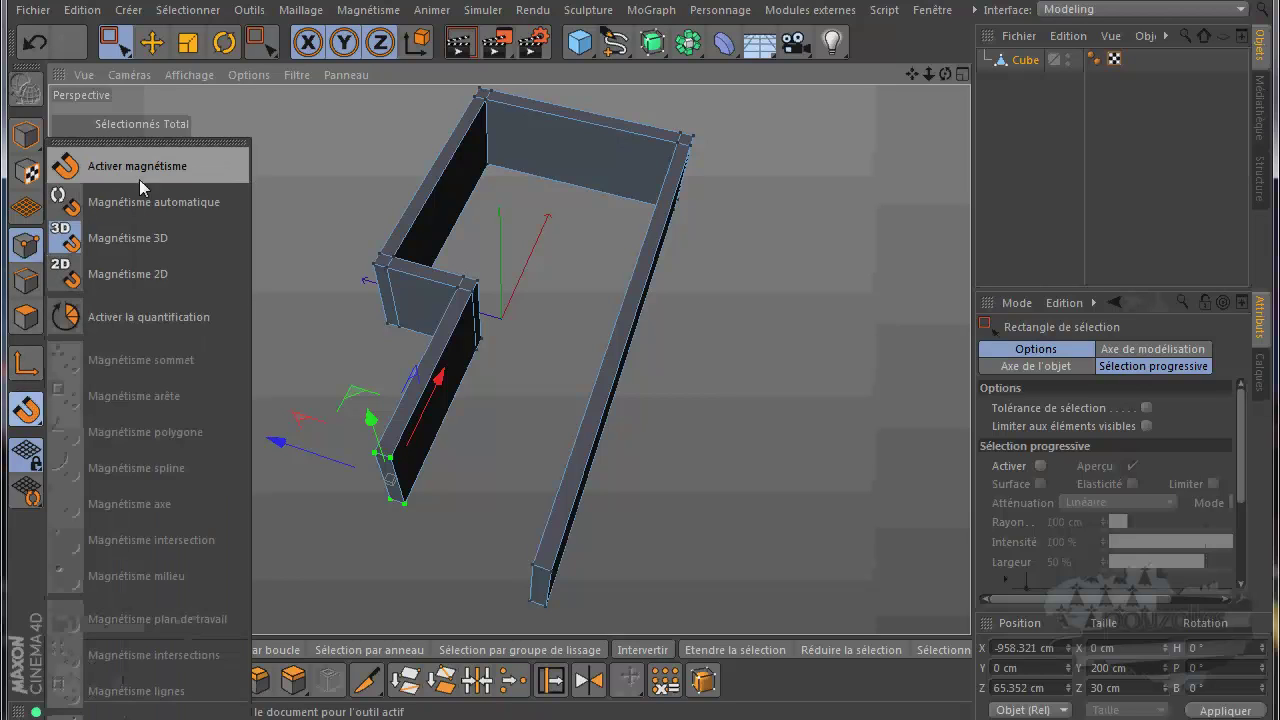
left_click(165, 142)
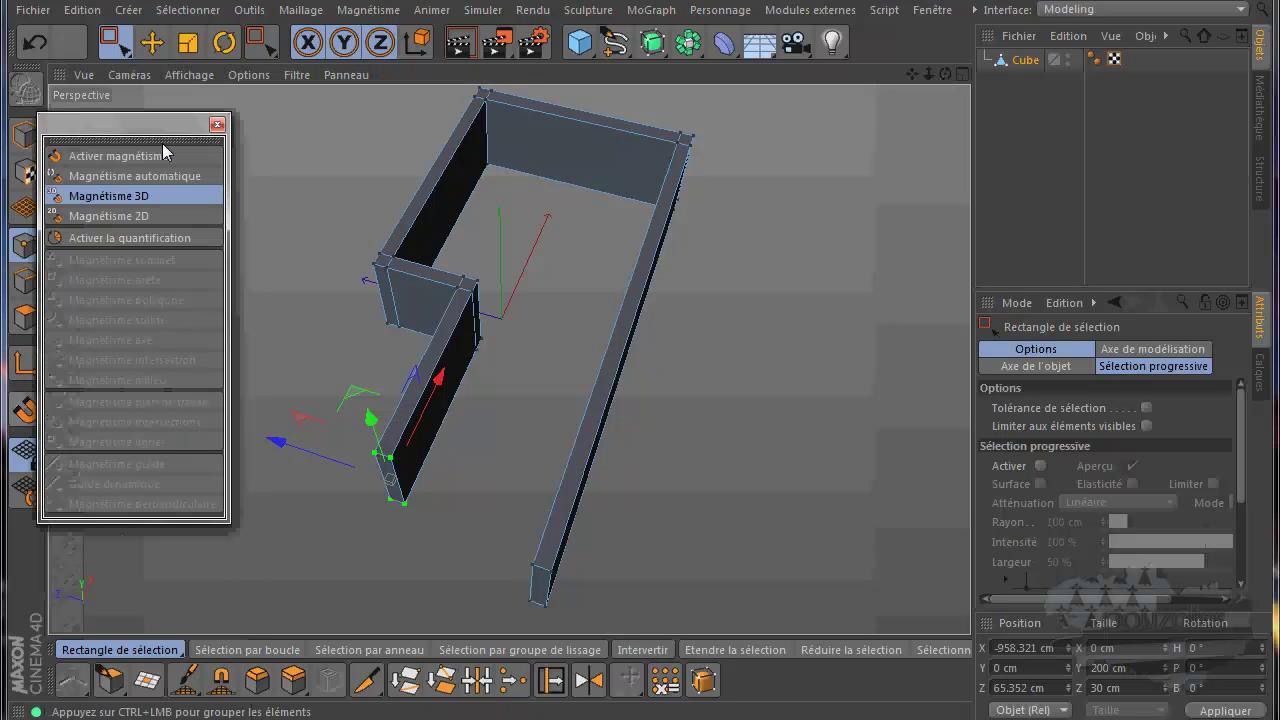
left_click_drag(149, 131, 216, 117)
left_click(182, 137)
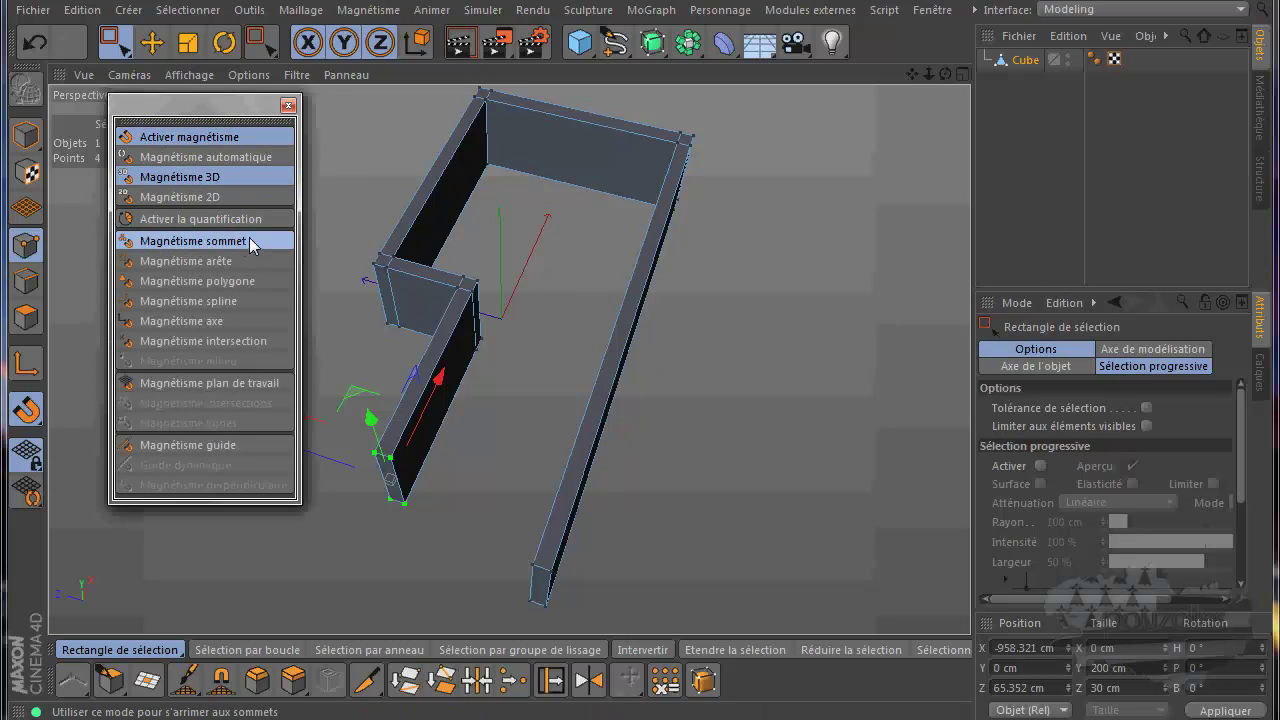
left_click(197, 341)
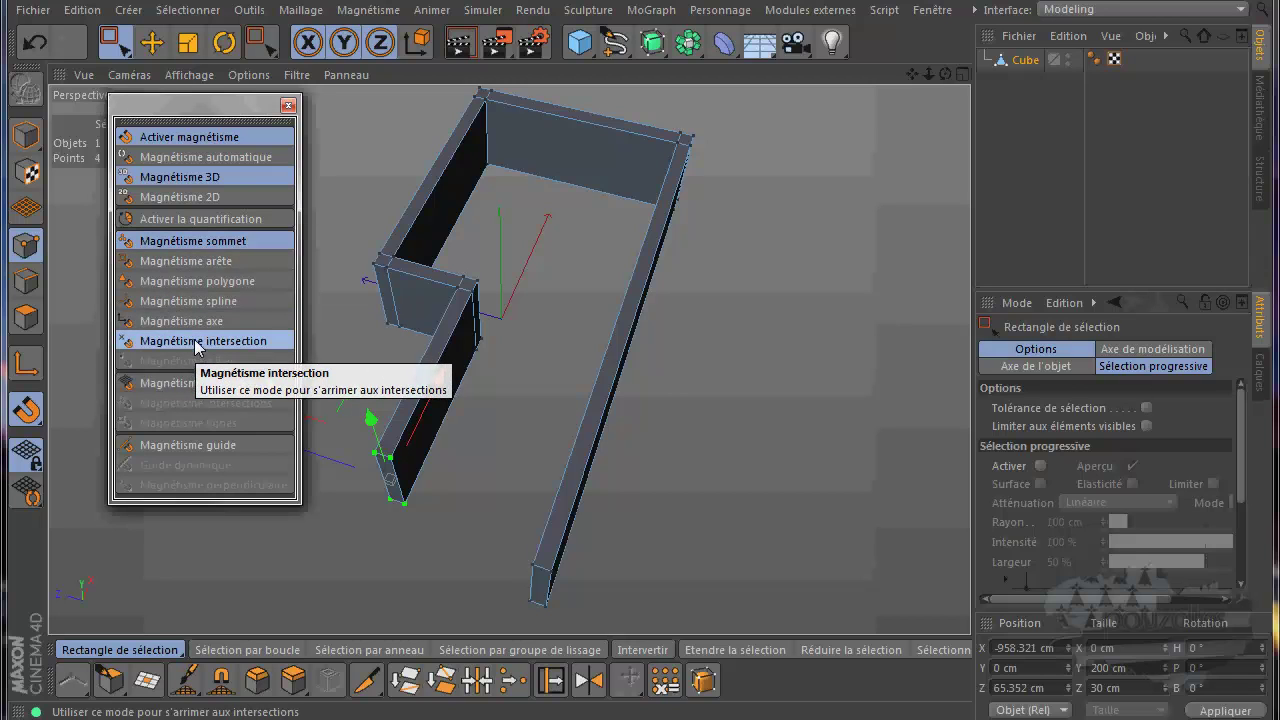
left_click(213, 447)
left_click(203, 464)
left_click_drag(200, 108, 1117, 216)
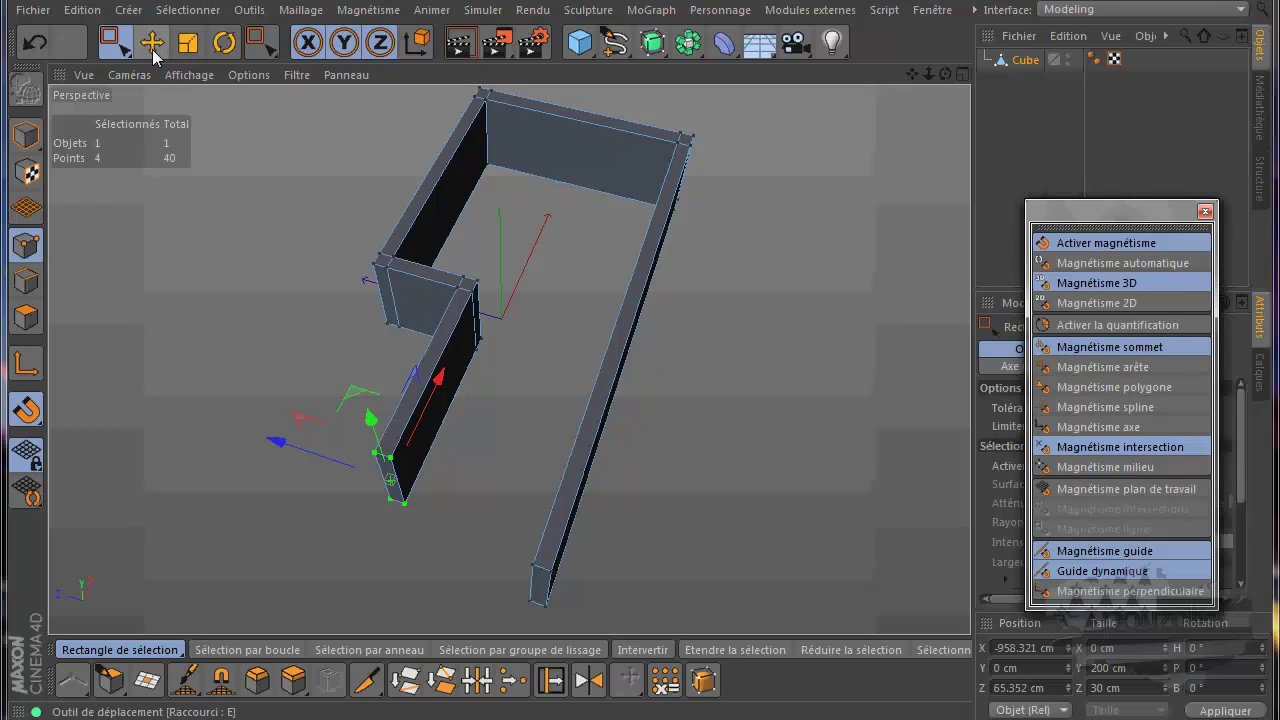
Step: Move the four end points along the wall, snapping them to the guide intersection level with the long opposite wall's inner end corner
left_click(152, 44)
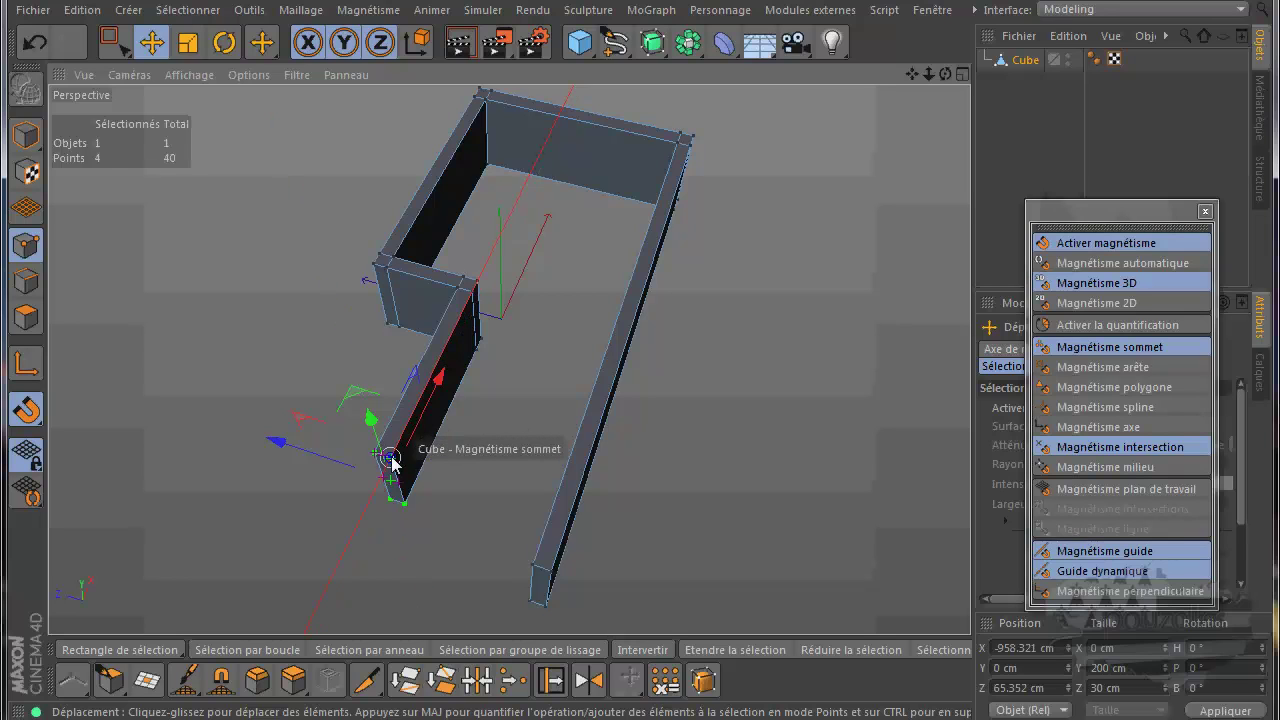
scroll(391, 458, "up", 5)
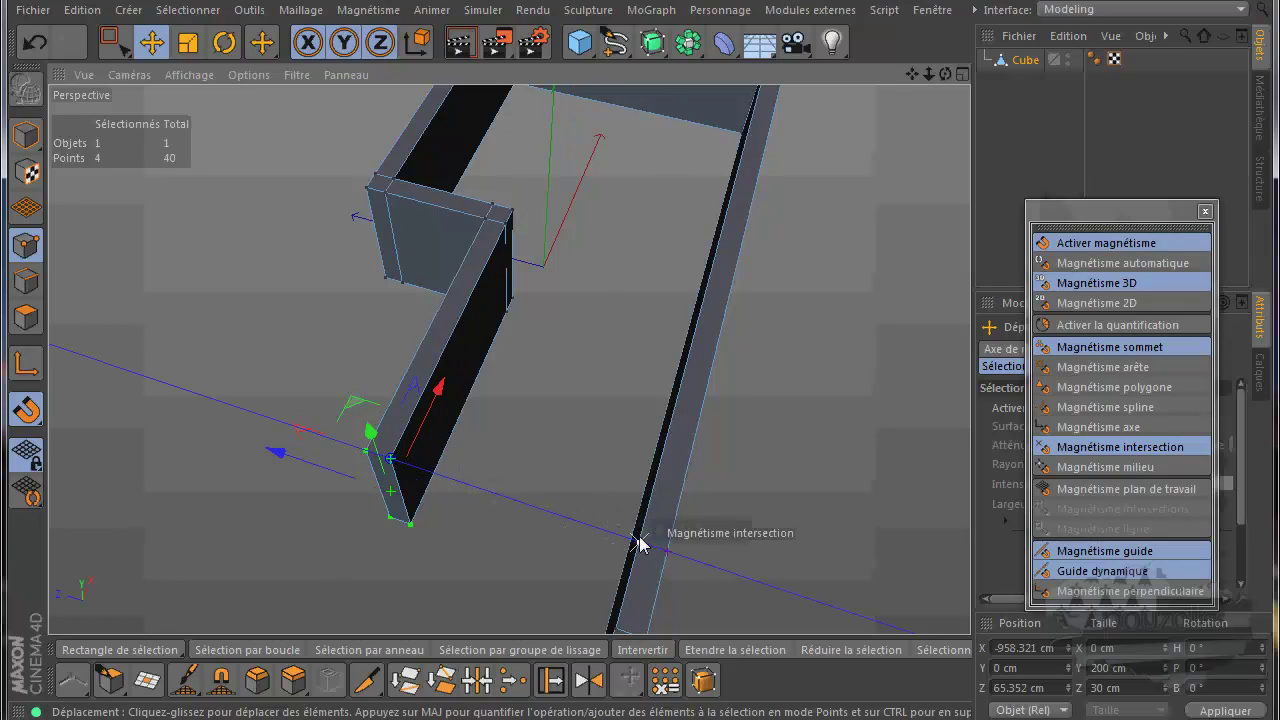
middle_click(524, 514)
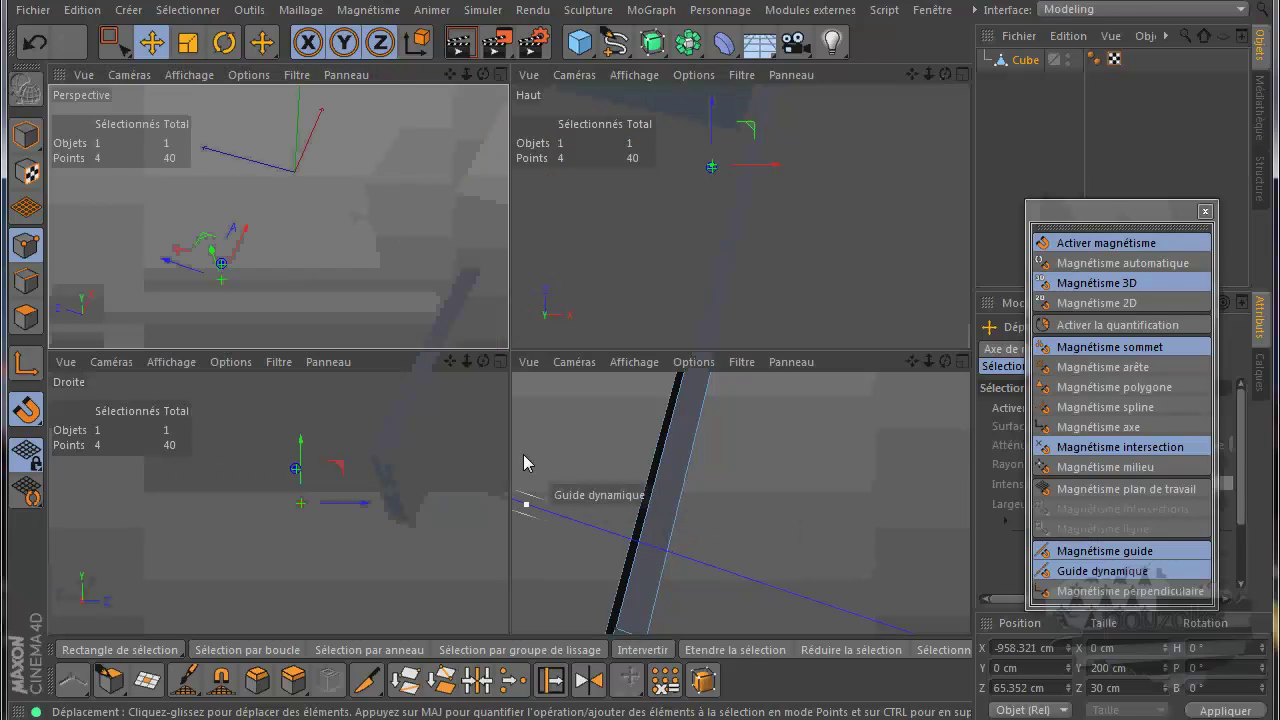
middle_click(431, 225)
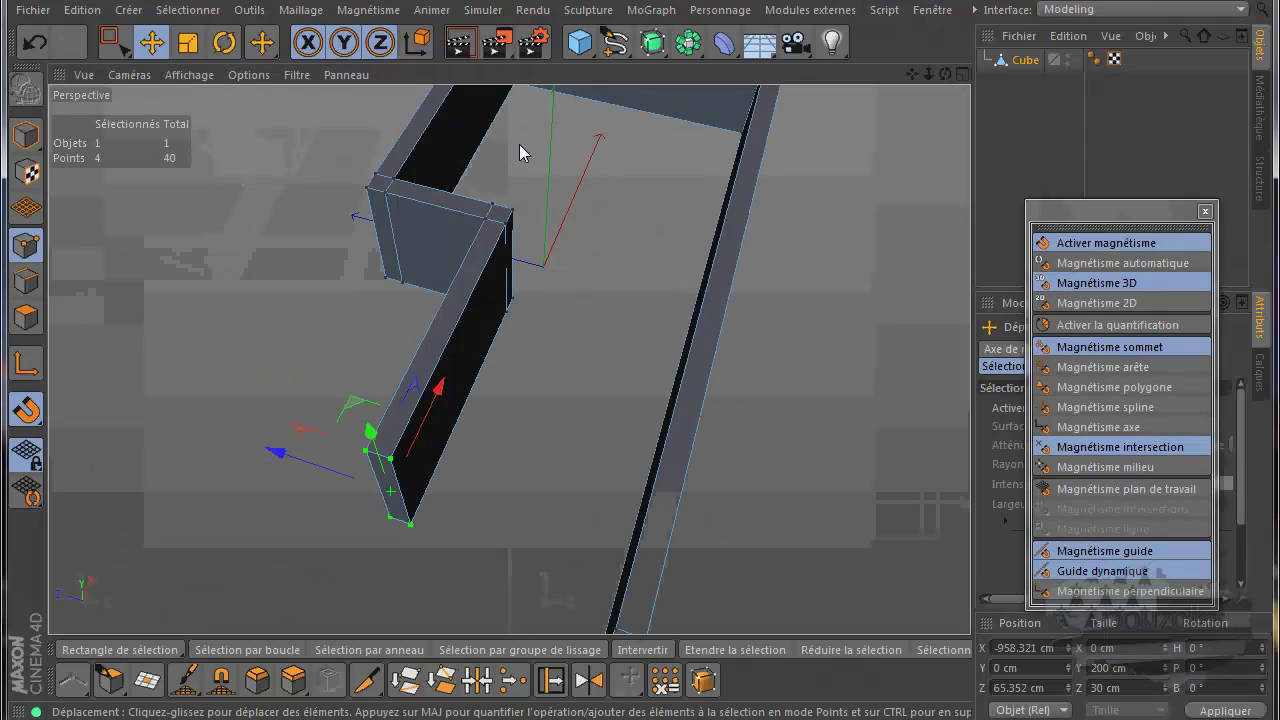
left_click_drag(913, 74, 641, 332)
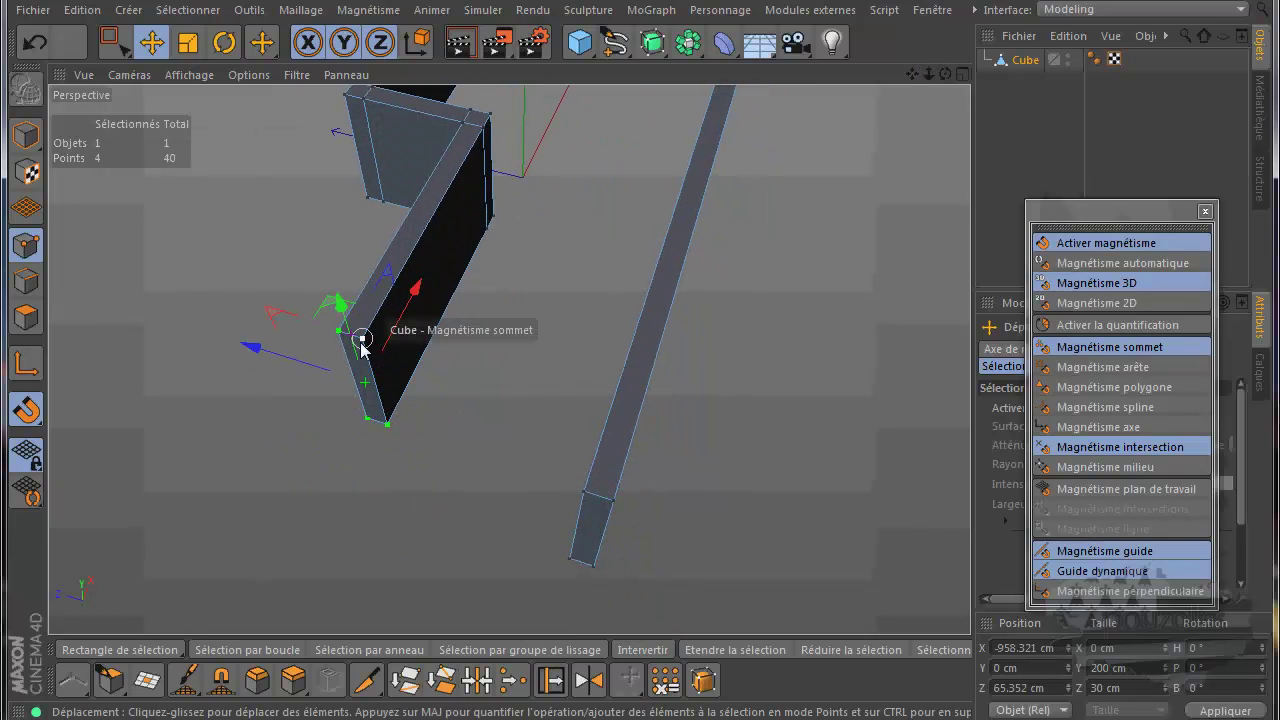
mouse_move(362, 343)
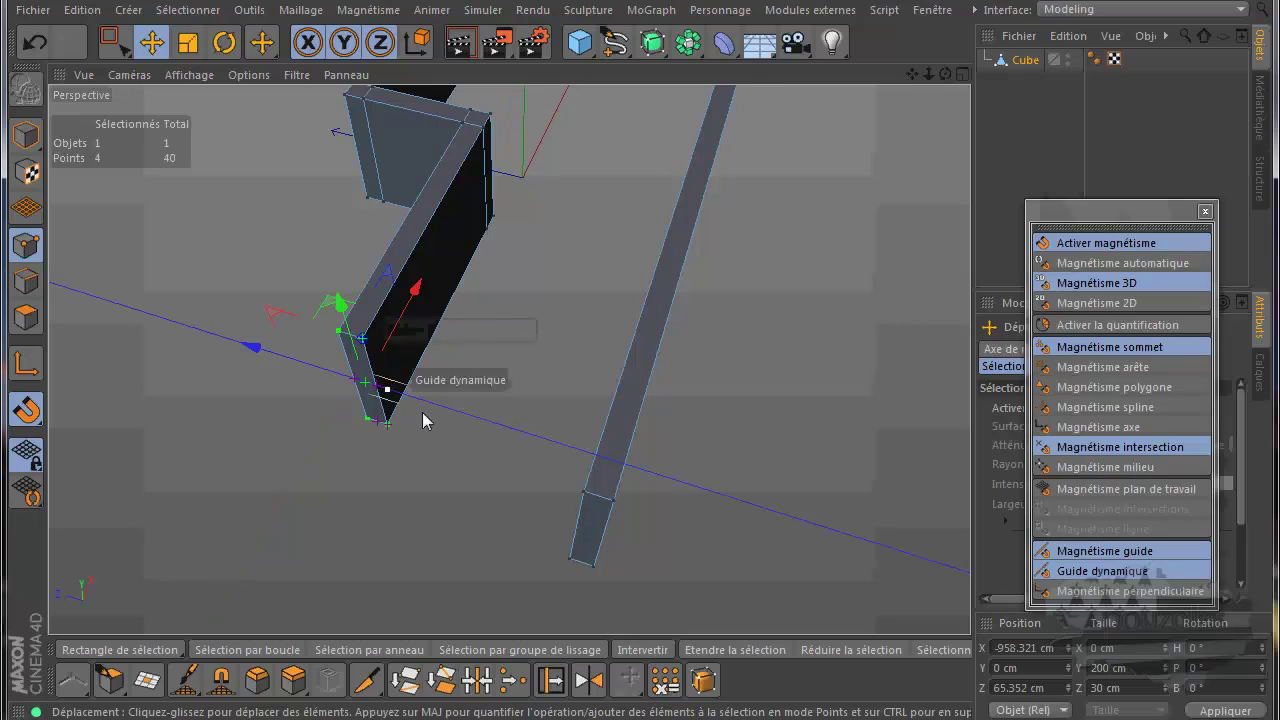
mouse_move(588, 493)
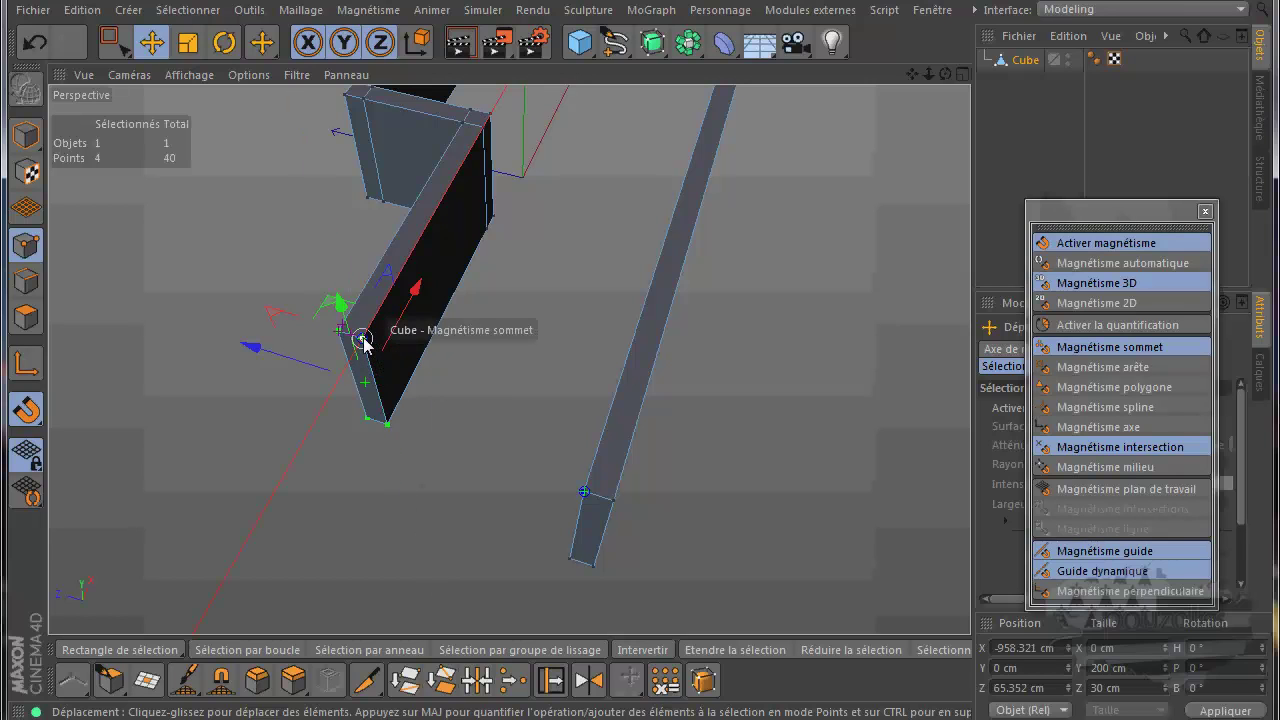
left_click_drag(363, 341, 318, 411)
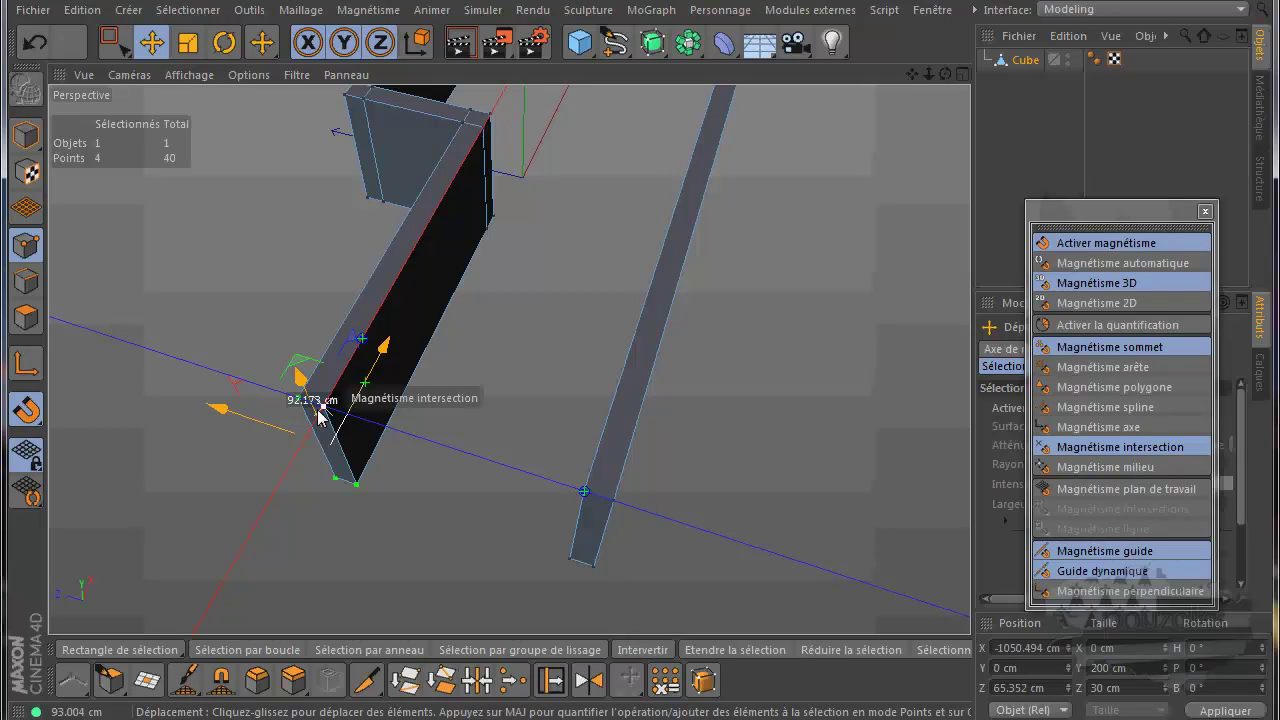
left_click_drag(318, 411, 322, 407)
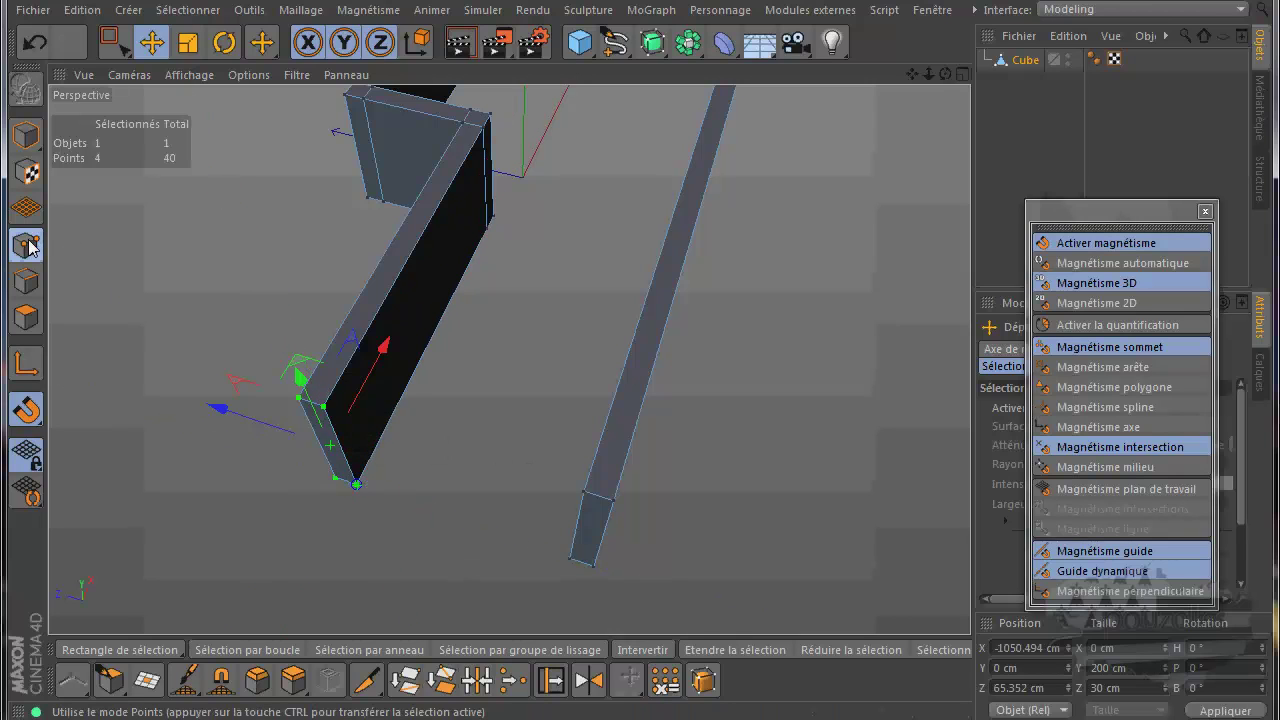
Step: Turn off snapping and extrude the wall's end polygon with an offset of 30 cm
left_click(26, 316)
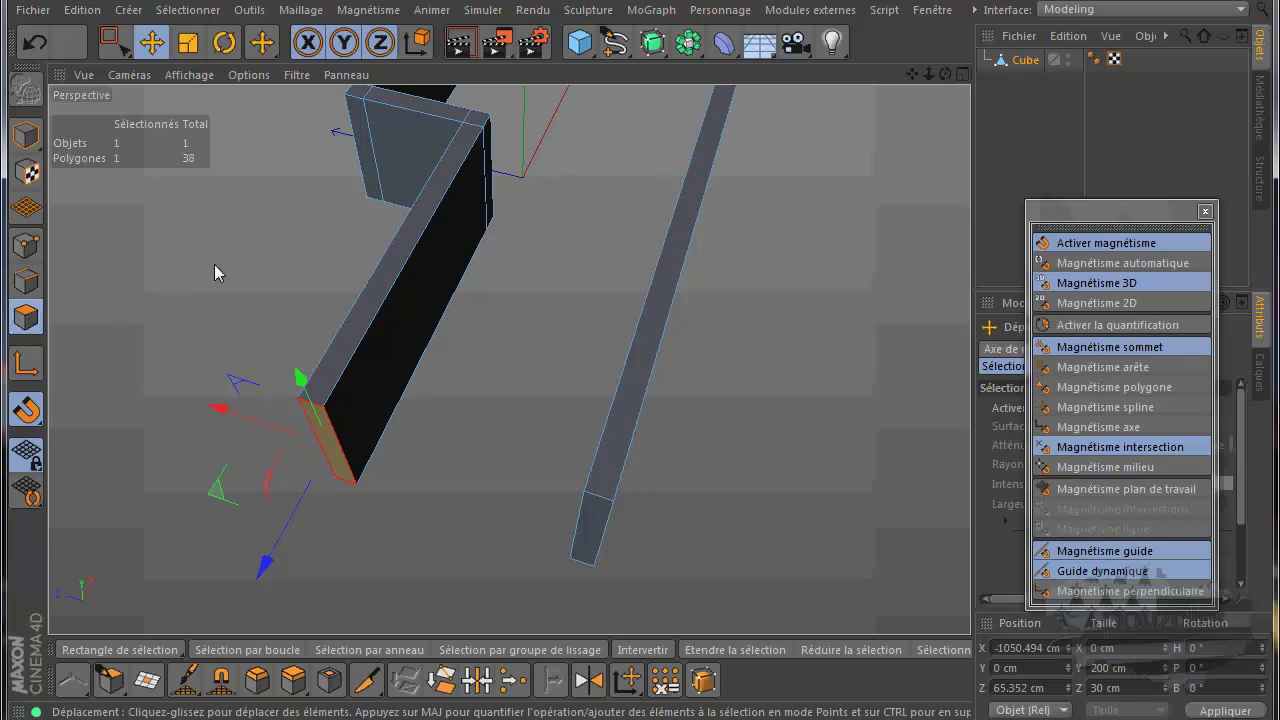
left_click(26, 409)
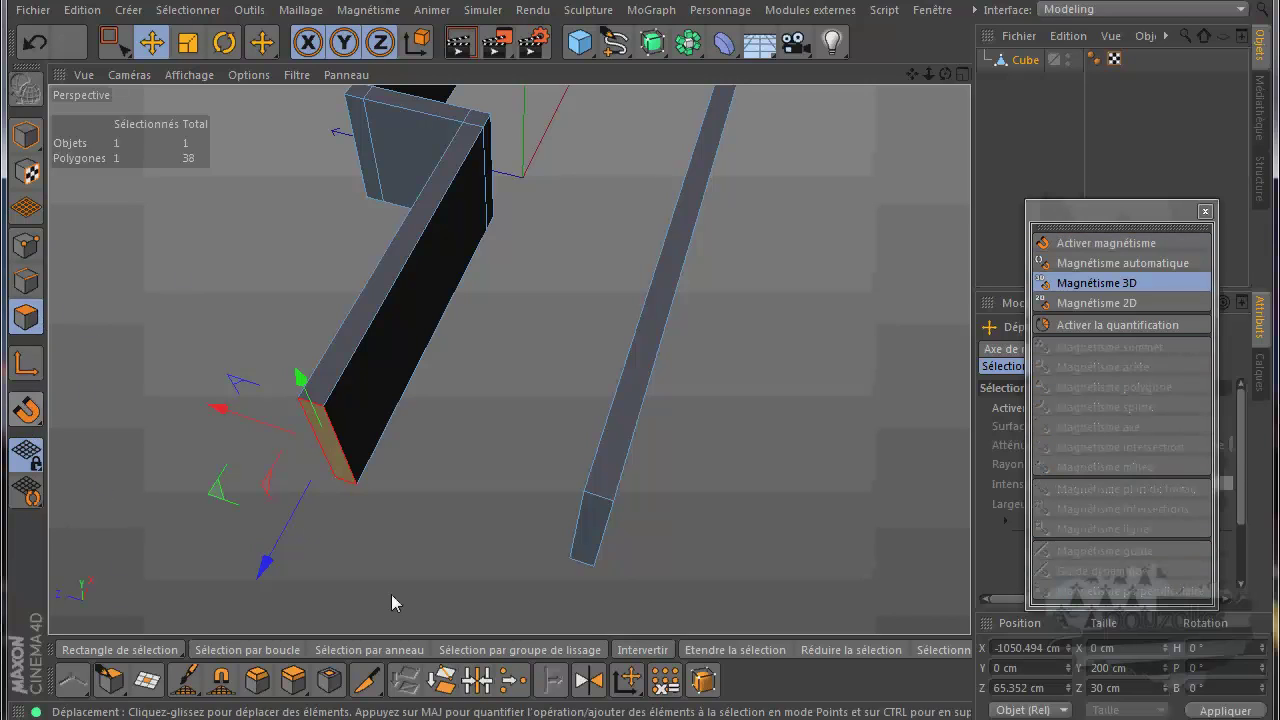
left_click(293, 680)
left_click_drag(641, 331, 641, 331)
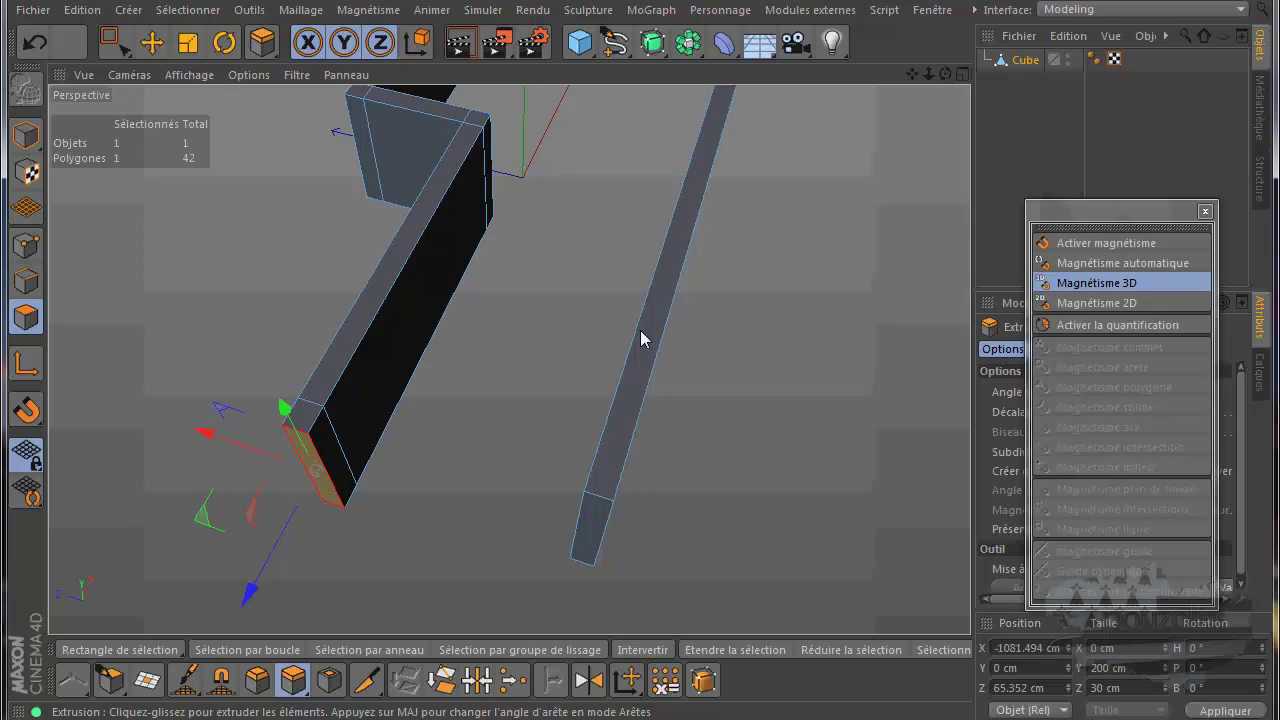
left_click_drag(1105, 214, 868, 93)
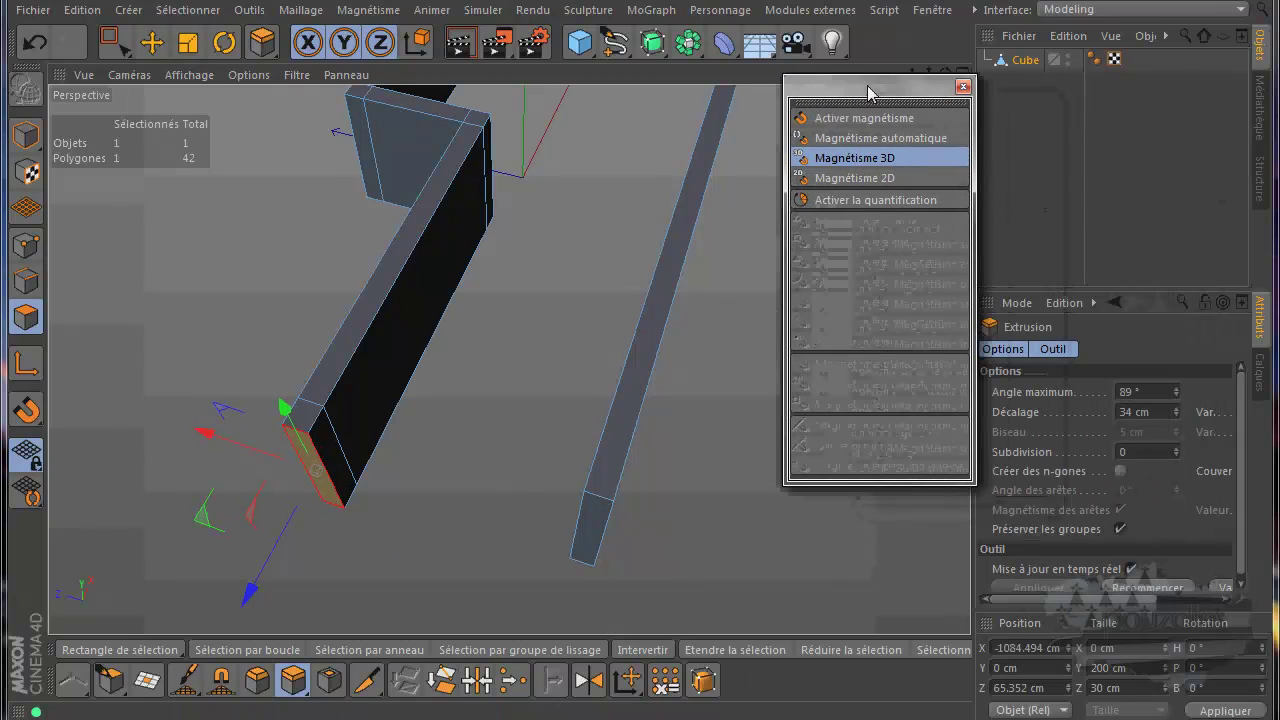
left_click(1131, 418)
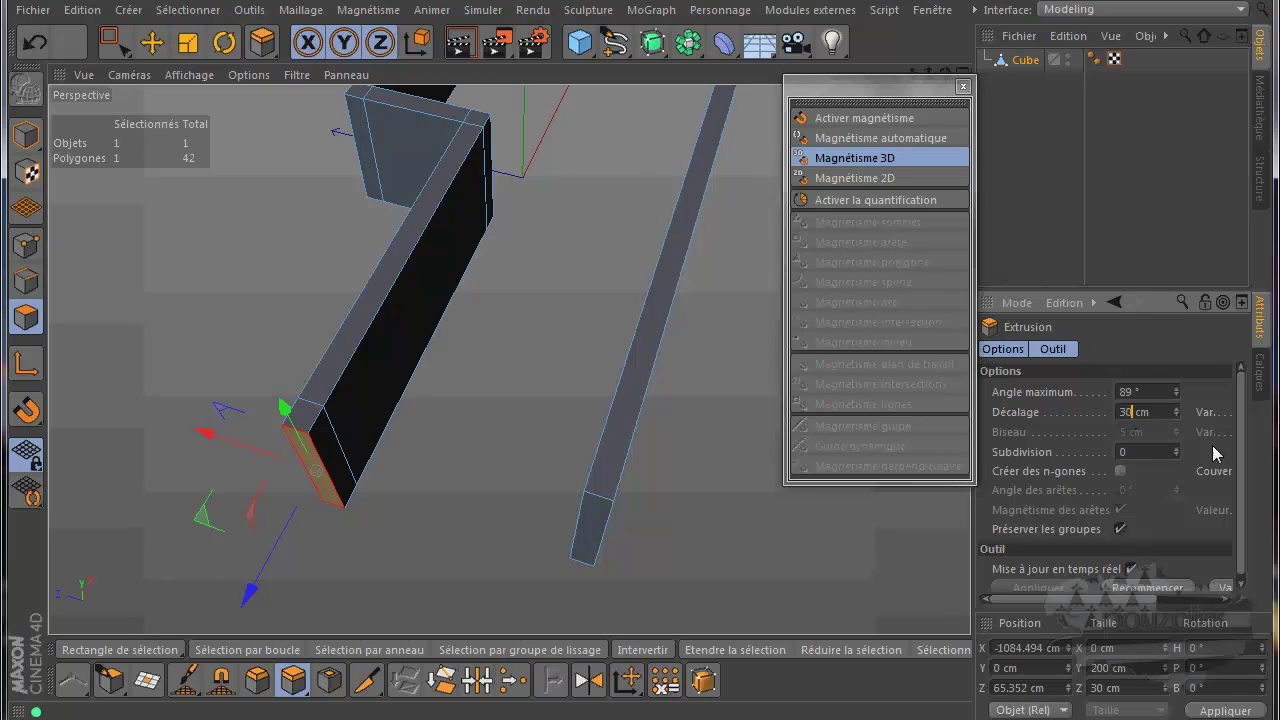
key("Return")
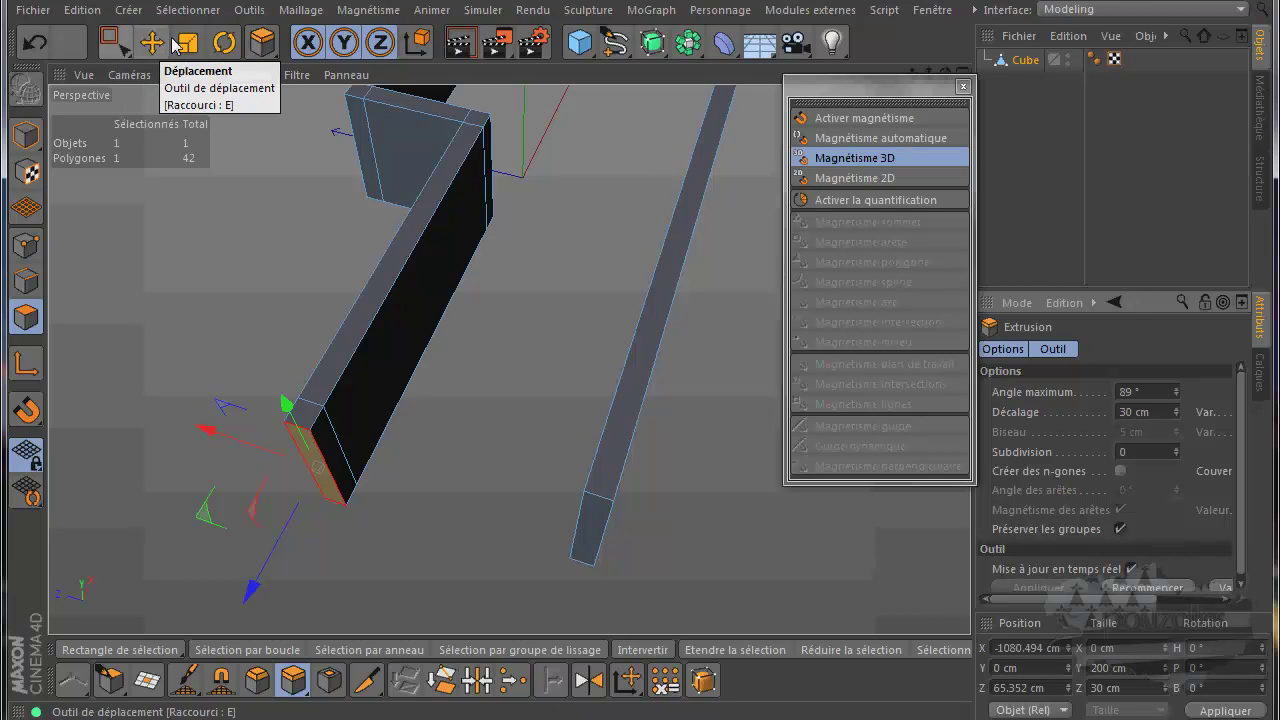
Step: Try to extrude the four points around the inner side of the 30 cm end section by about 46 cm
left_click(31, 246, "ctrl")
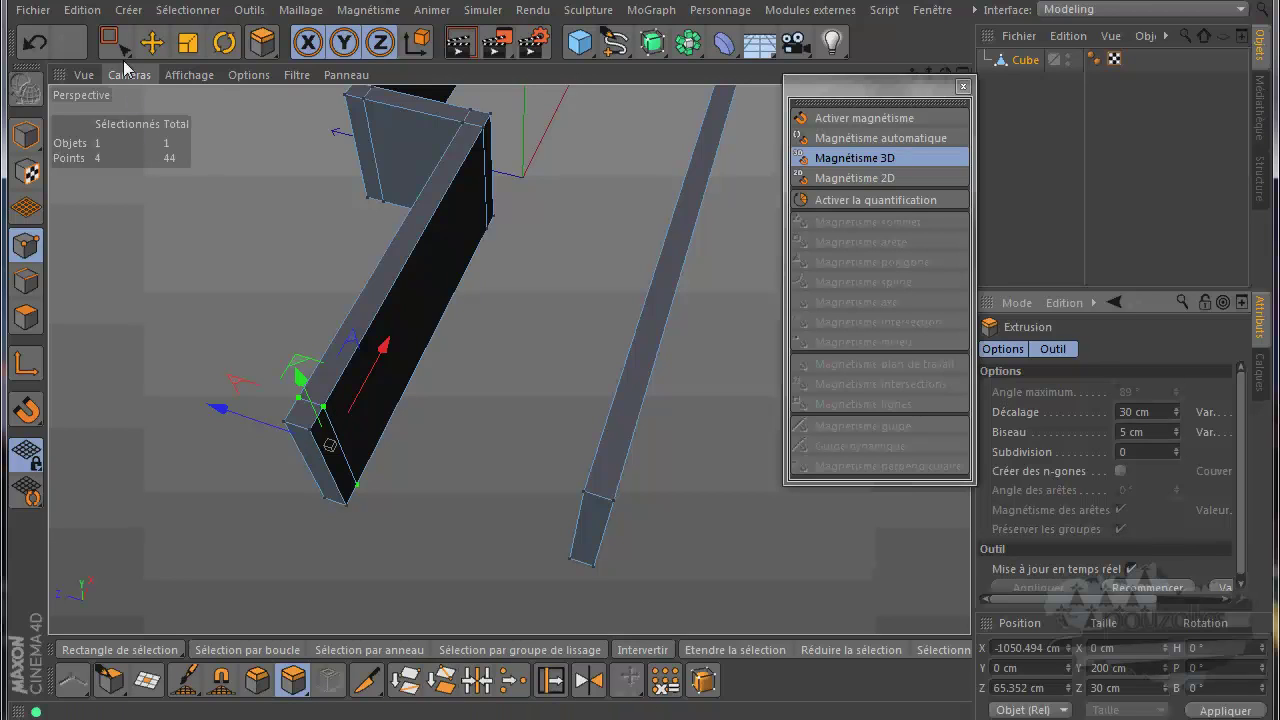
left_click_drag(115, 42, 172, 80)
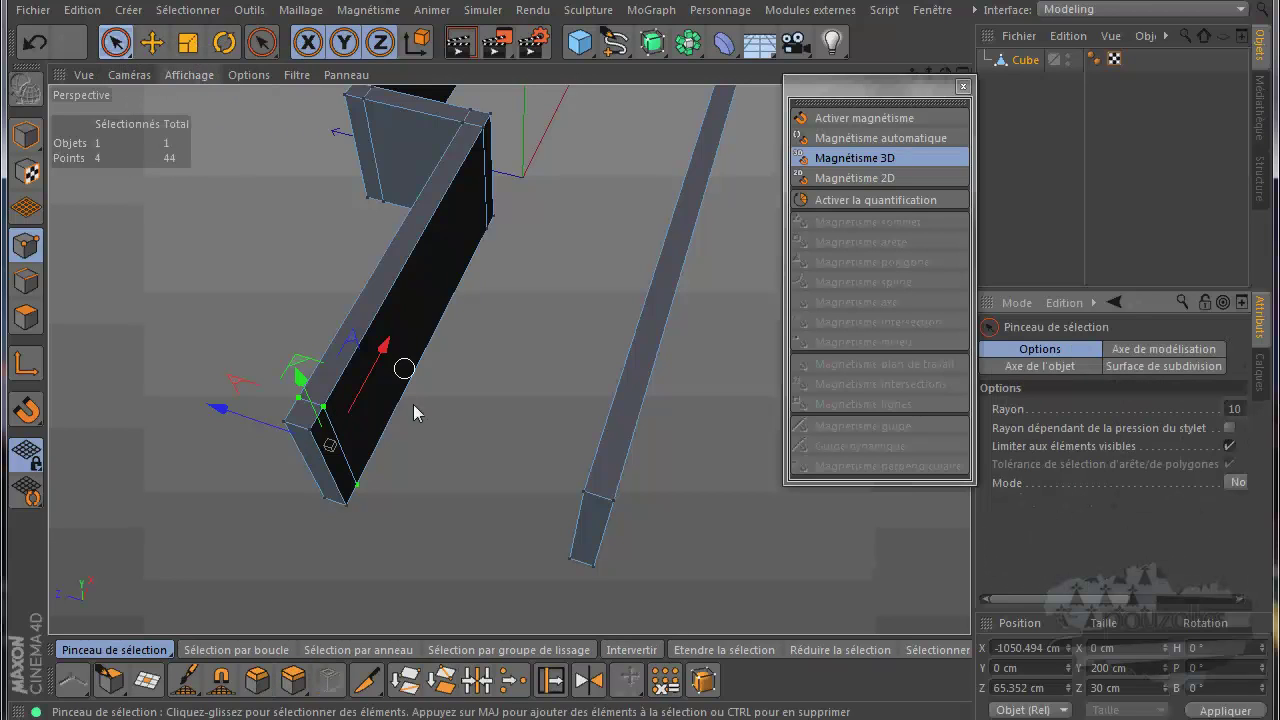
left_click(395, 505)
left_click(356, 484)
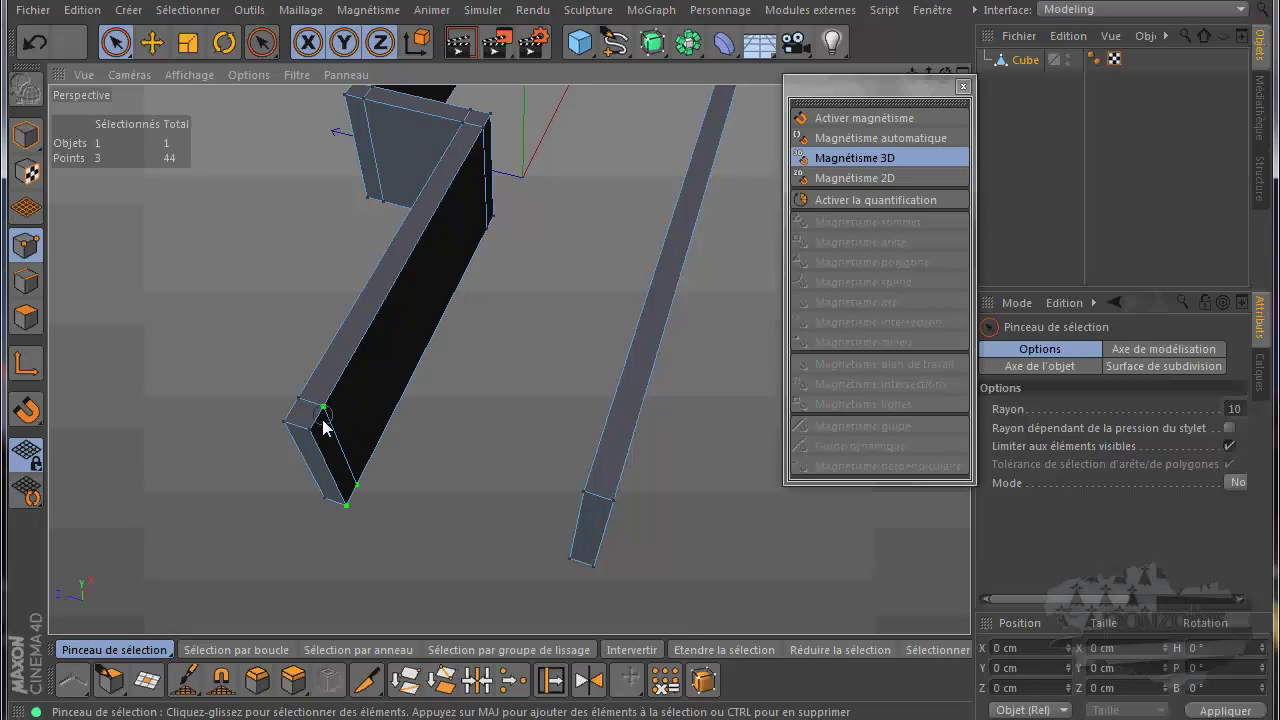
left_click_drag(317, 428, 319, 429)
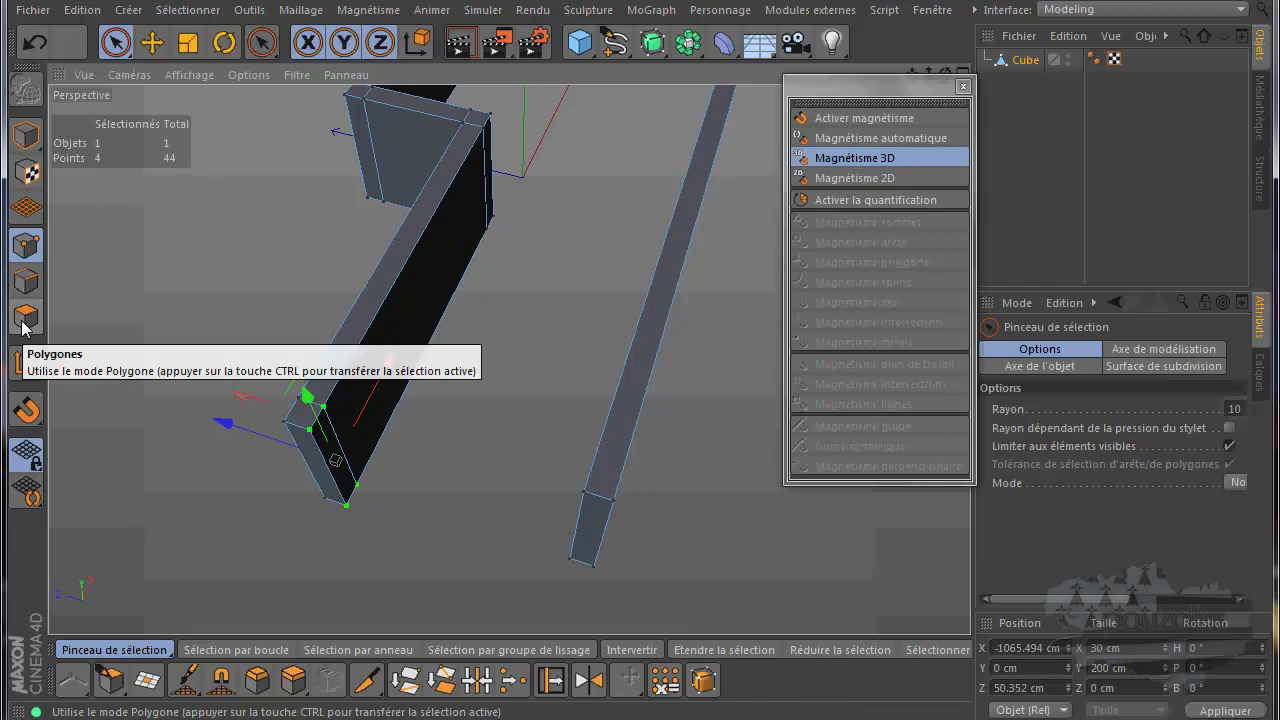
left_click(294, 684)
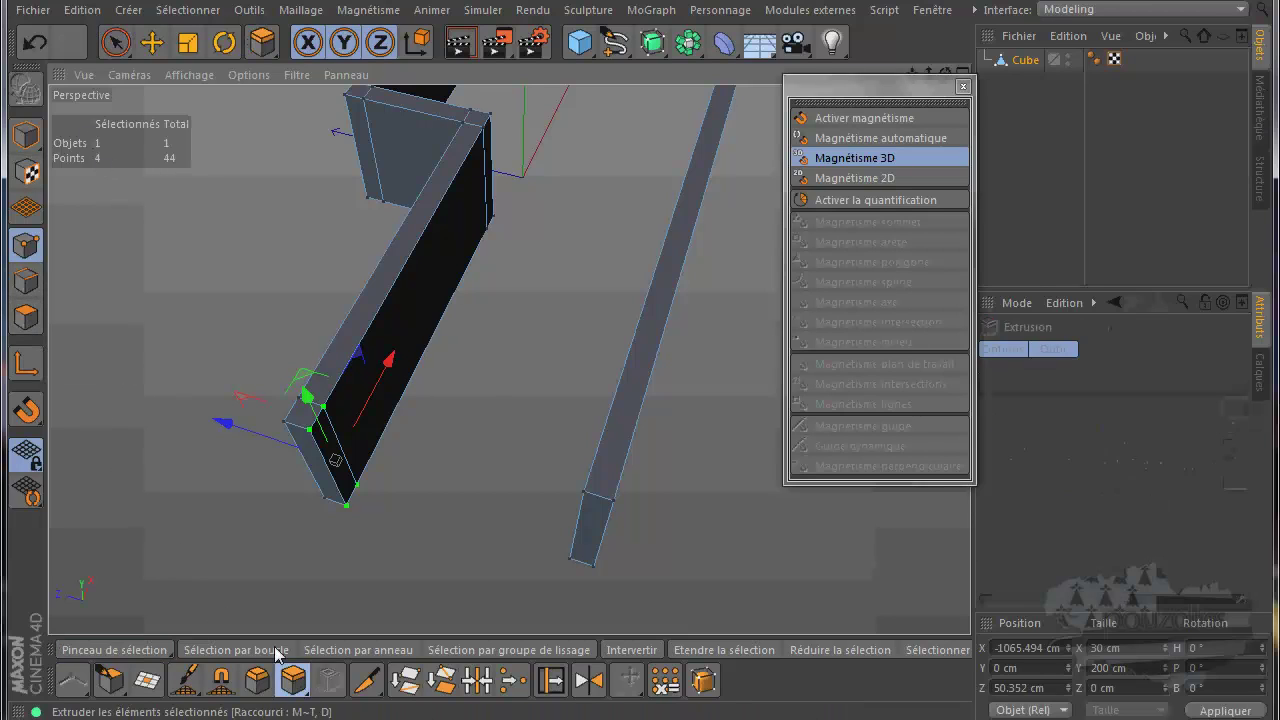
left_click_drag(228, 572, 641, 332)
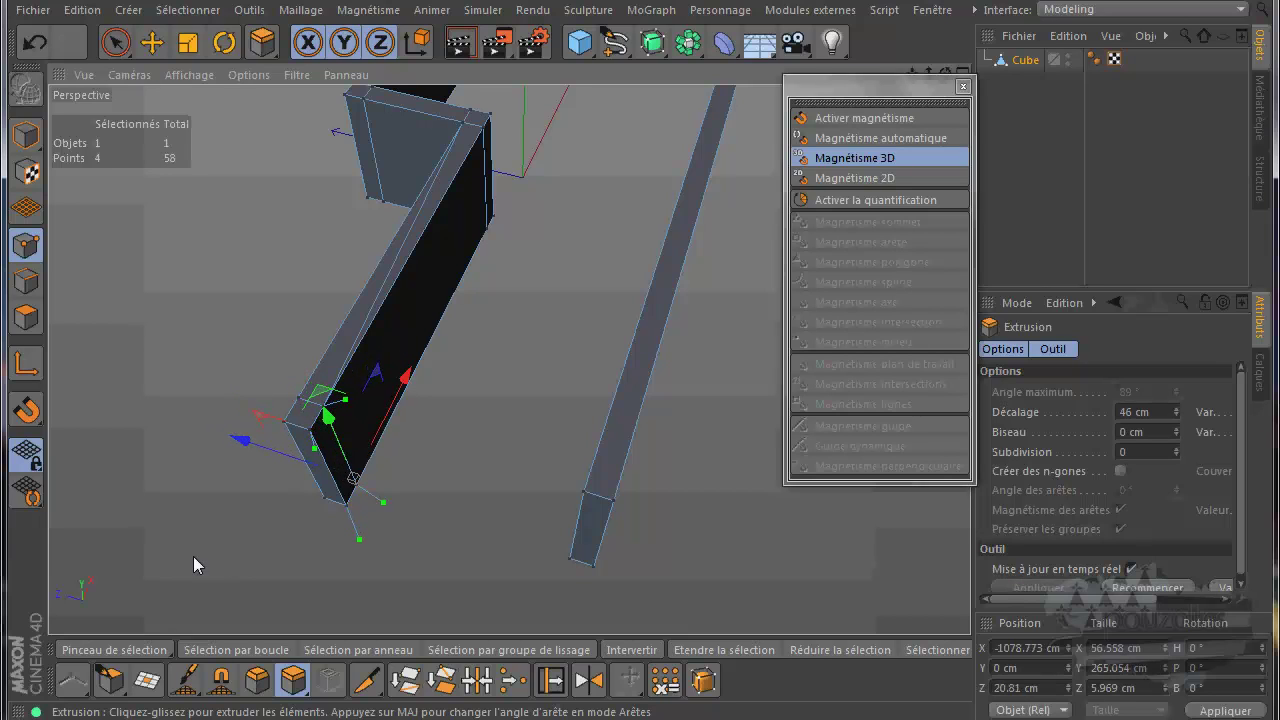
key("ctrl+z")
Step: Extrude the polygon on the inner side of the 30 cm end section by 58 cm toward the long opposite wall
left_click(18, 313)
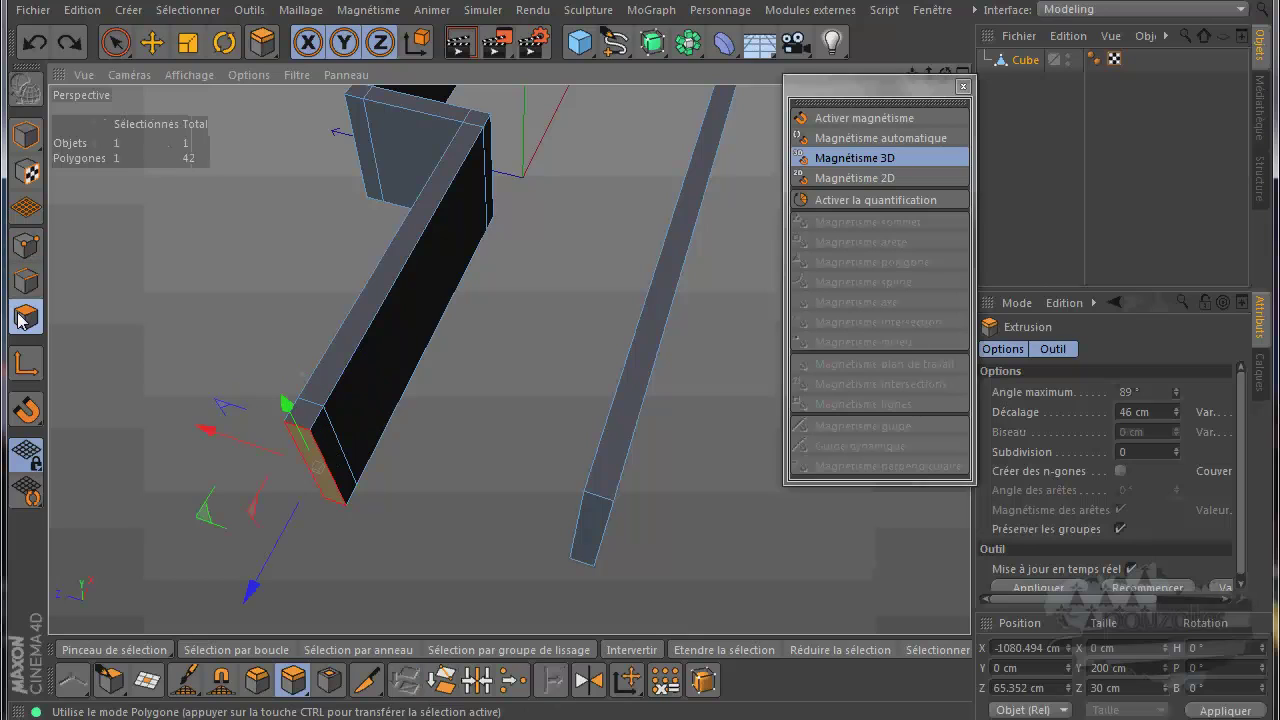
left_click(337, 463)
left_click_drag(431, 569, 641, 332)
Step: Move the new wall section's four end points with snapping enabled, aligning them to the long opposite wall's outer corner vertex, and deselect them
left_click(26, 245)
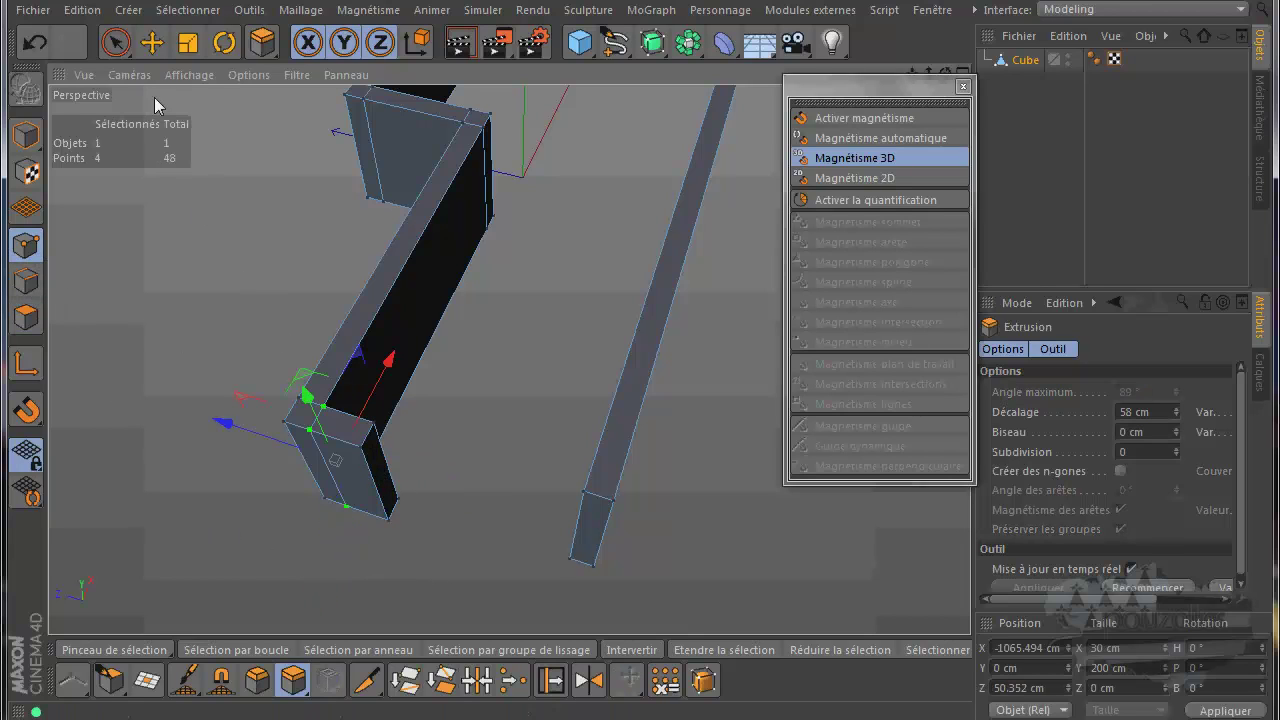
left_click(115, 42)
left_click(370, 424)
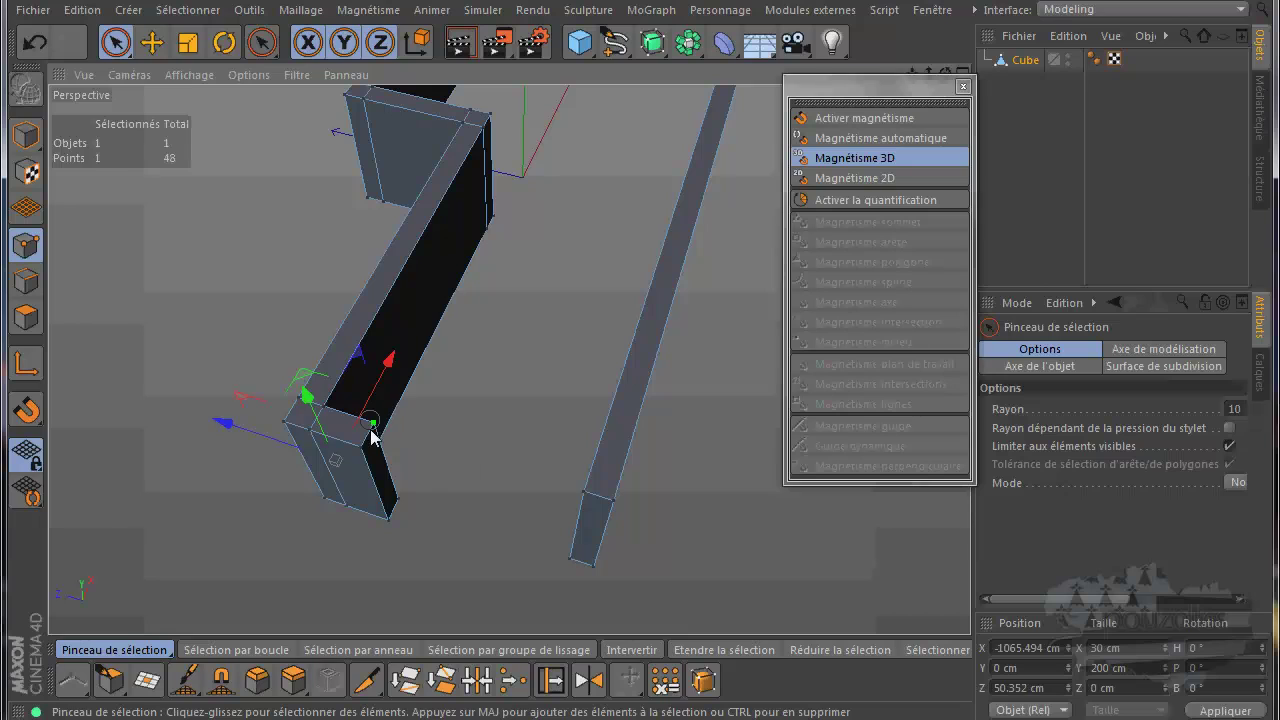
left_click_drag(404, 490, 419, 489)
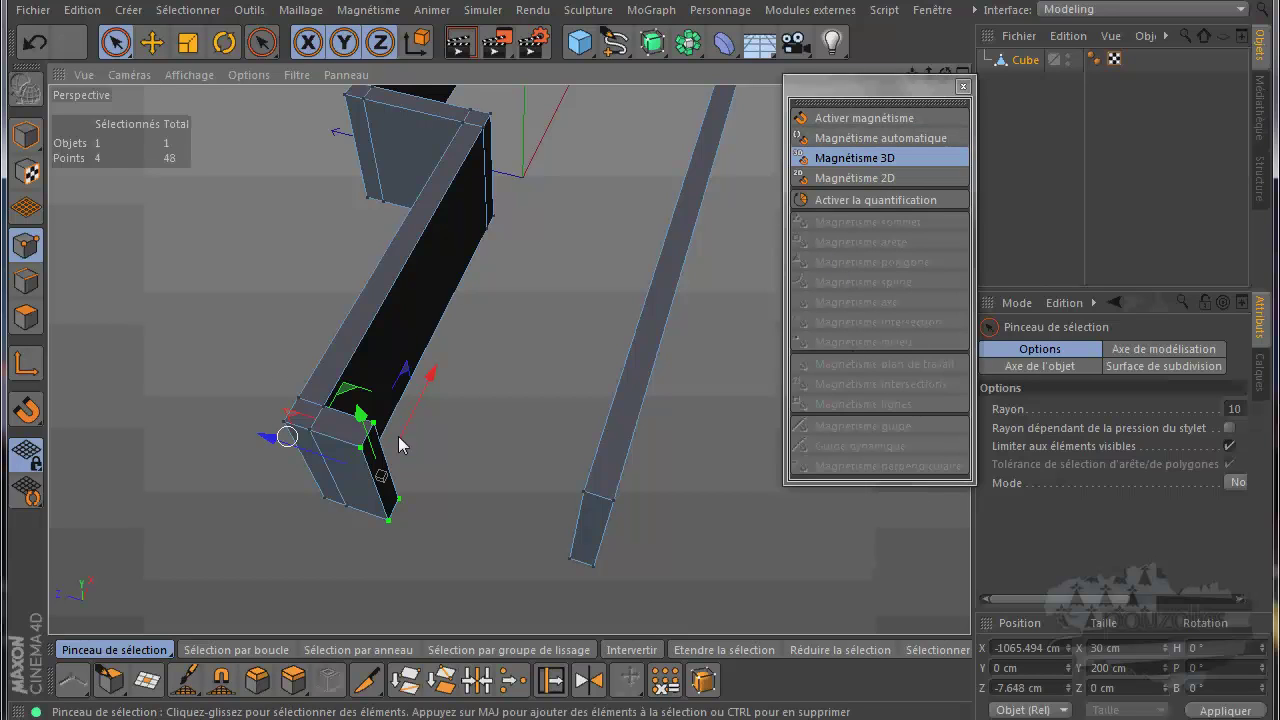
left_click(880, 119)
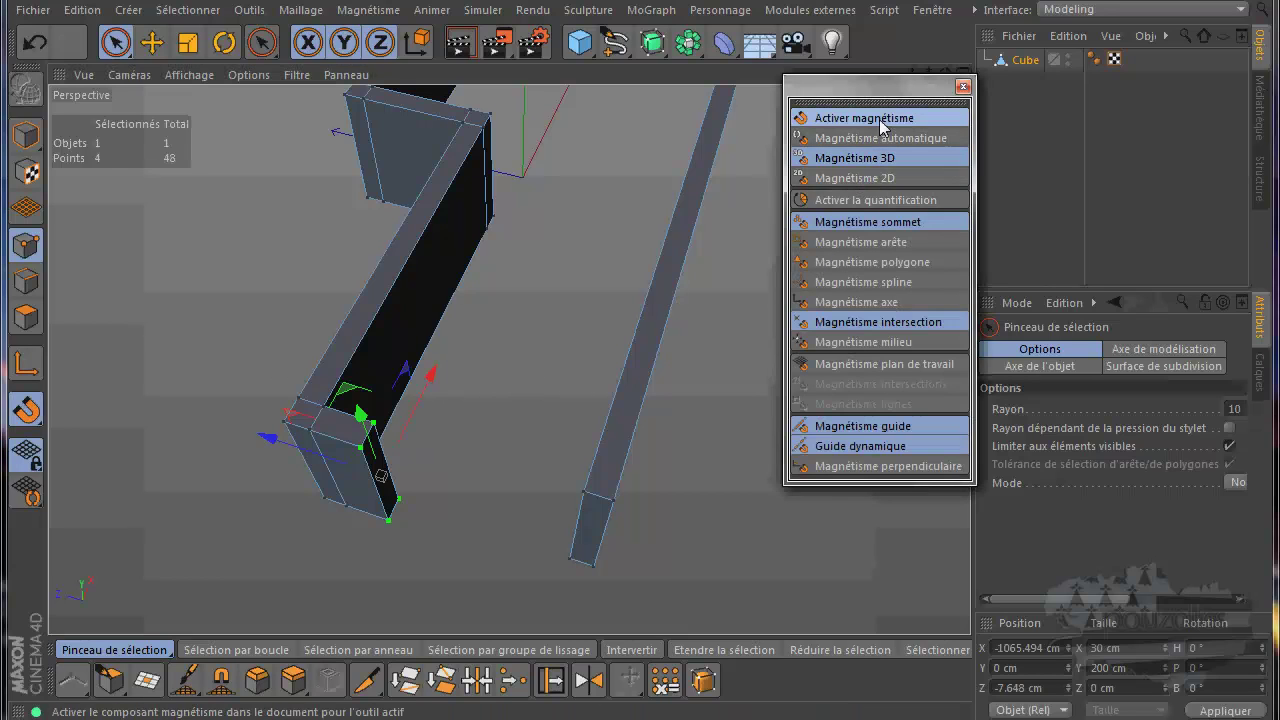
left_click(152, 45)
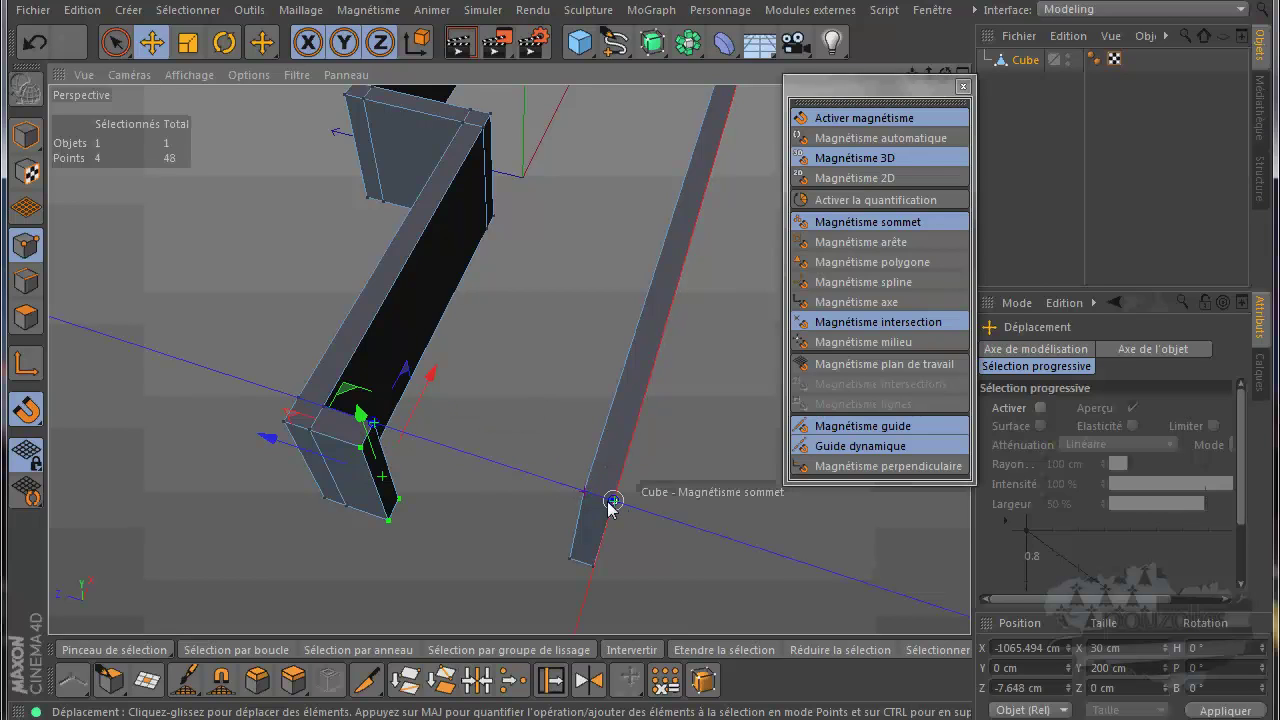
left_click_drag(380, 425, 613, 503)
left_click(248, 308)
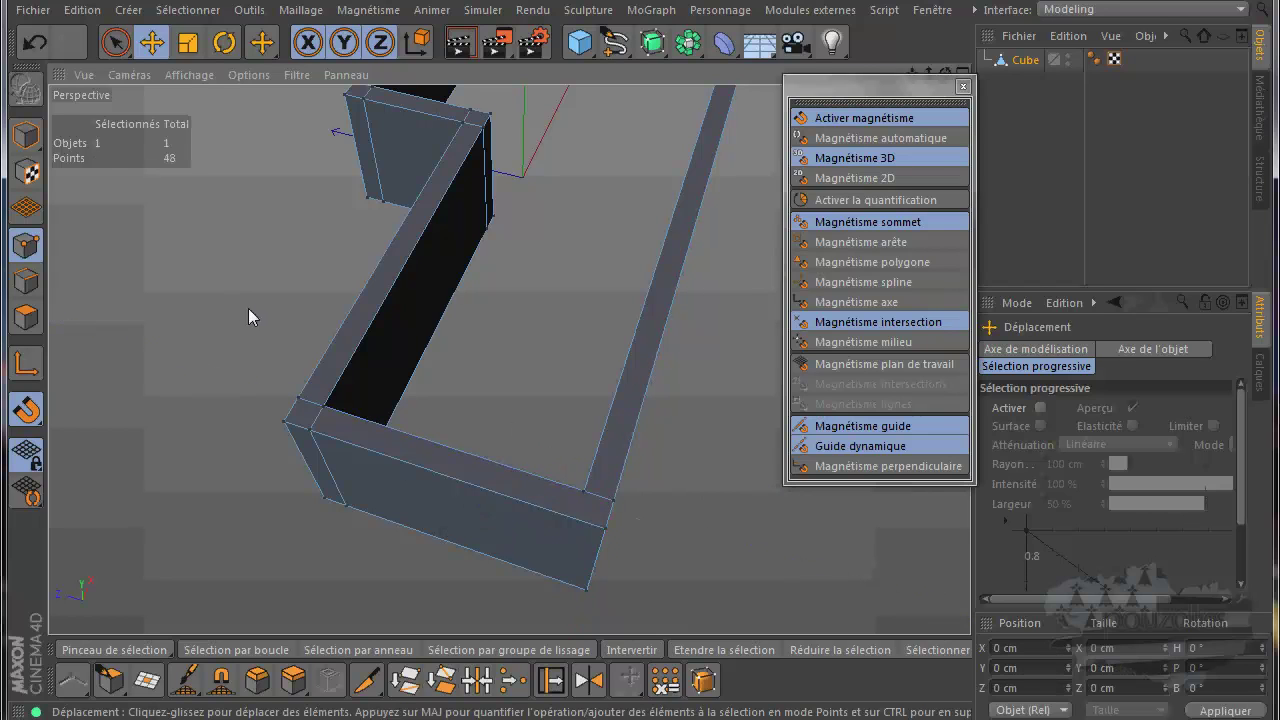
Step: Turn off snapping and close the floating snapping palette
middle_click(676, 514)
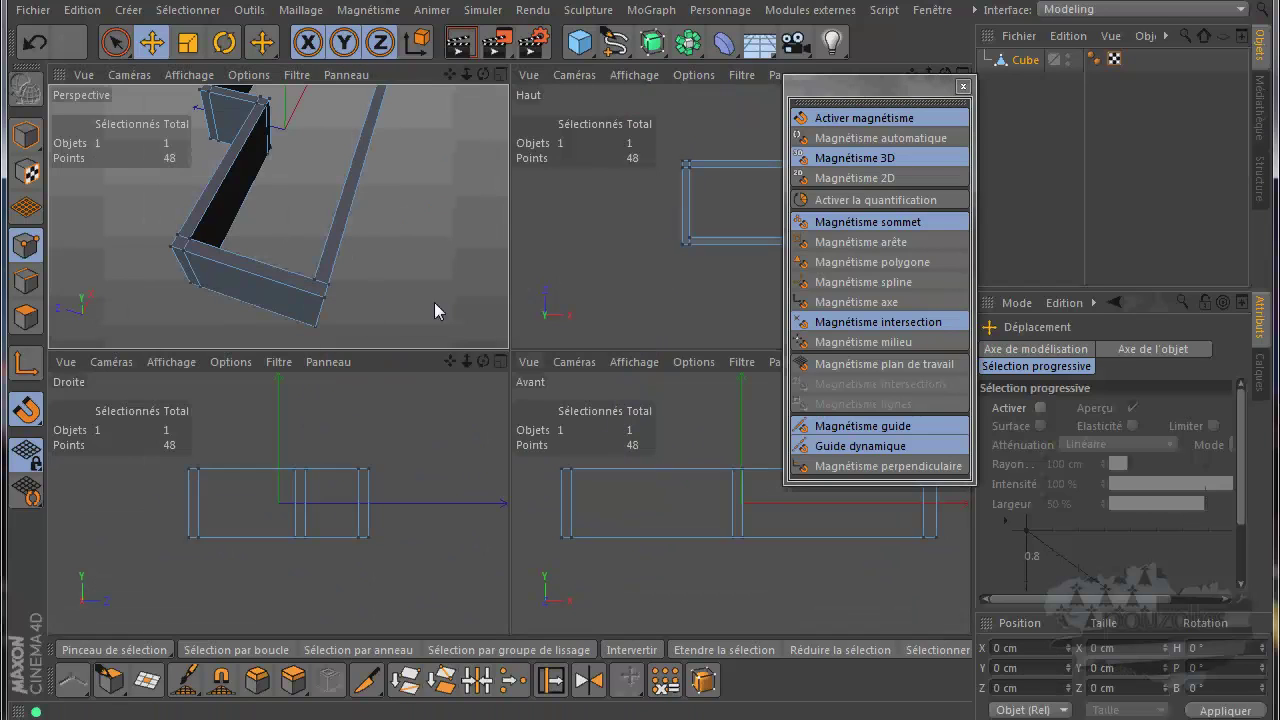
middle_click(475, 182)
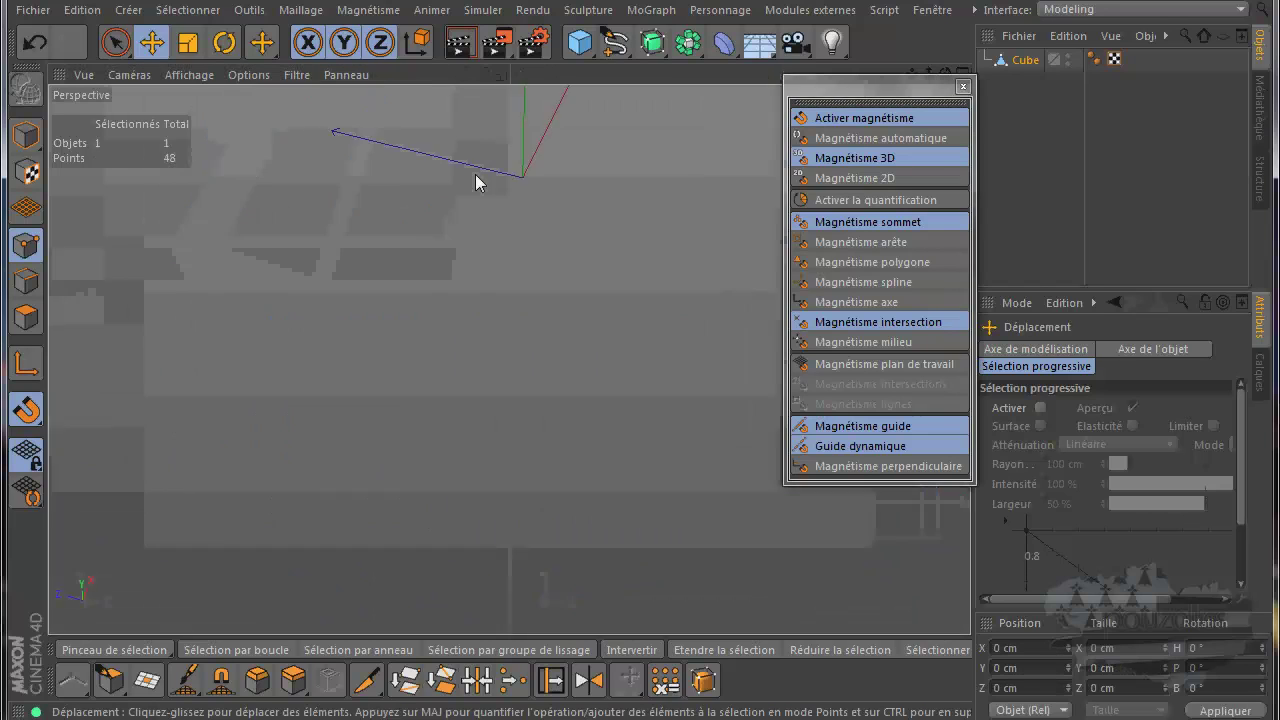
left_click(931, 117)
left_click(962, 86)
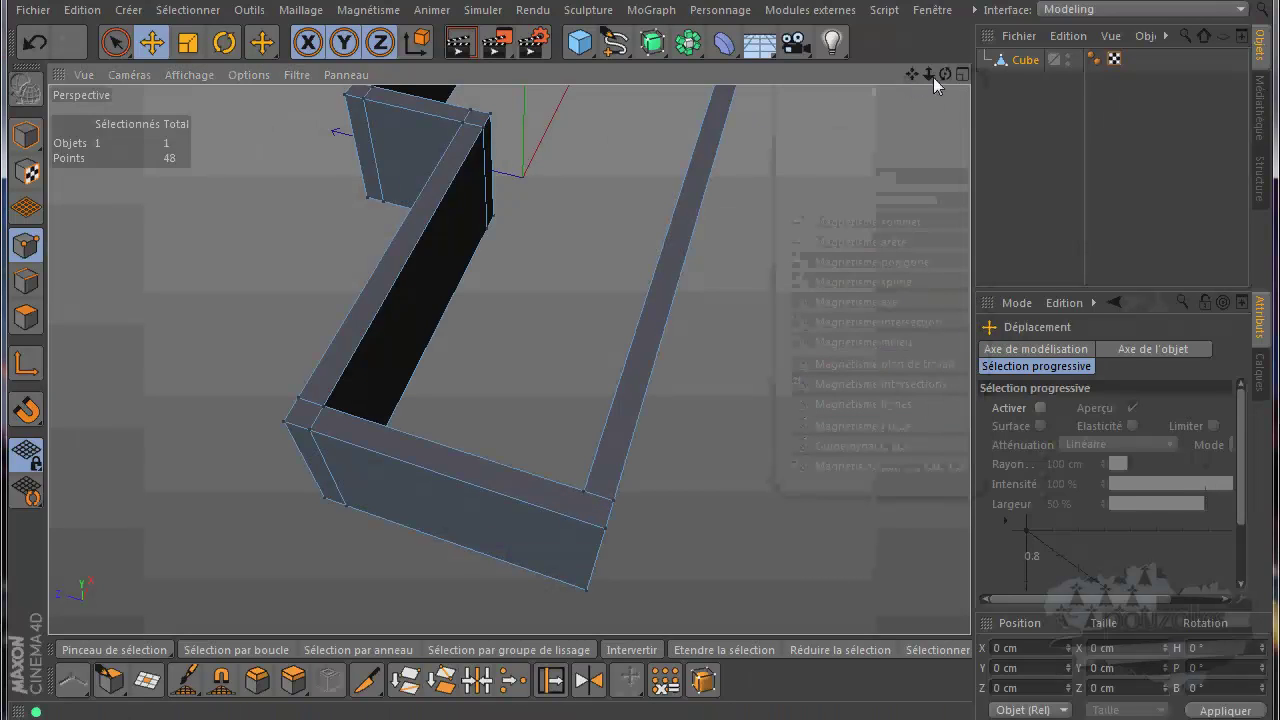
Step: Check the joined corners of the closed wall outline and switch from point editing to model mode
left_click_drag(943, 72, 640, 336)
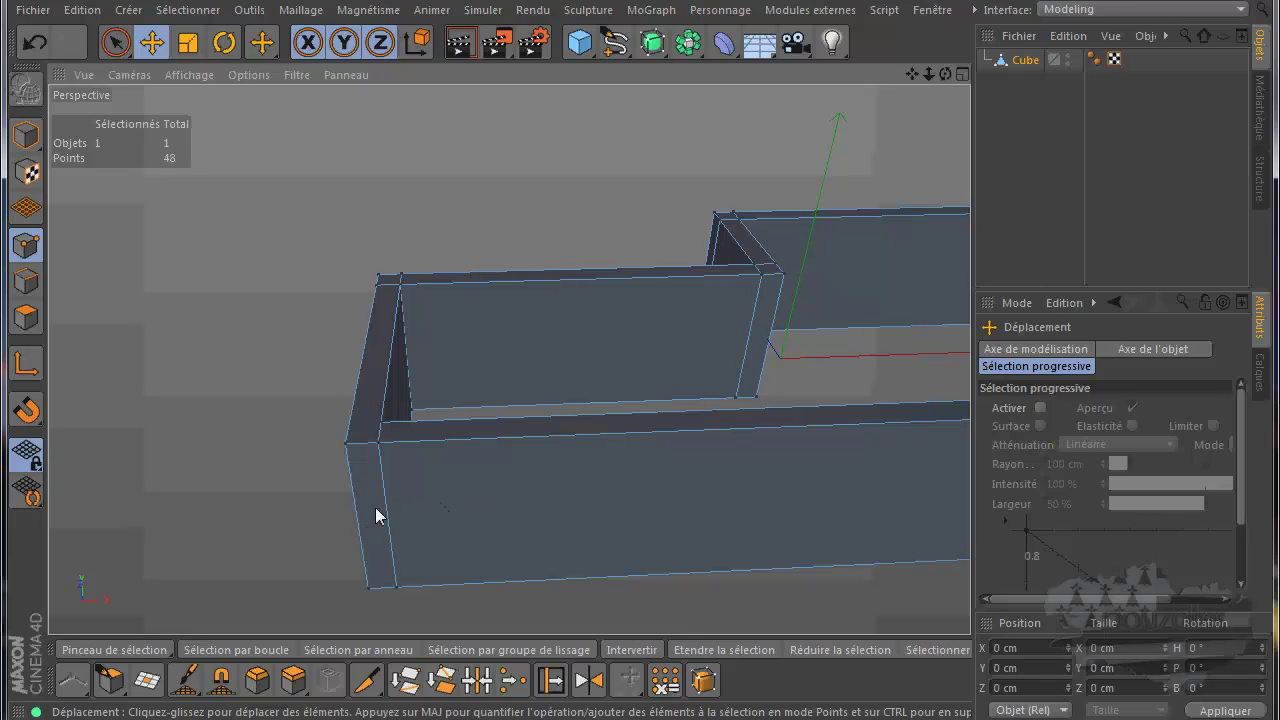
left_click_drag(946, 74, 643, 337)
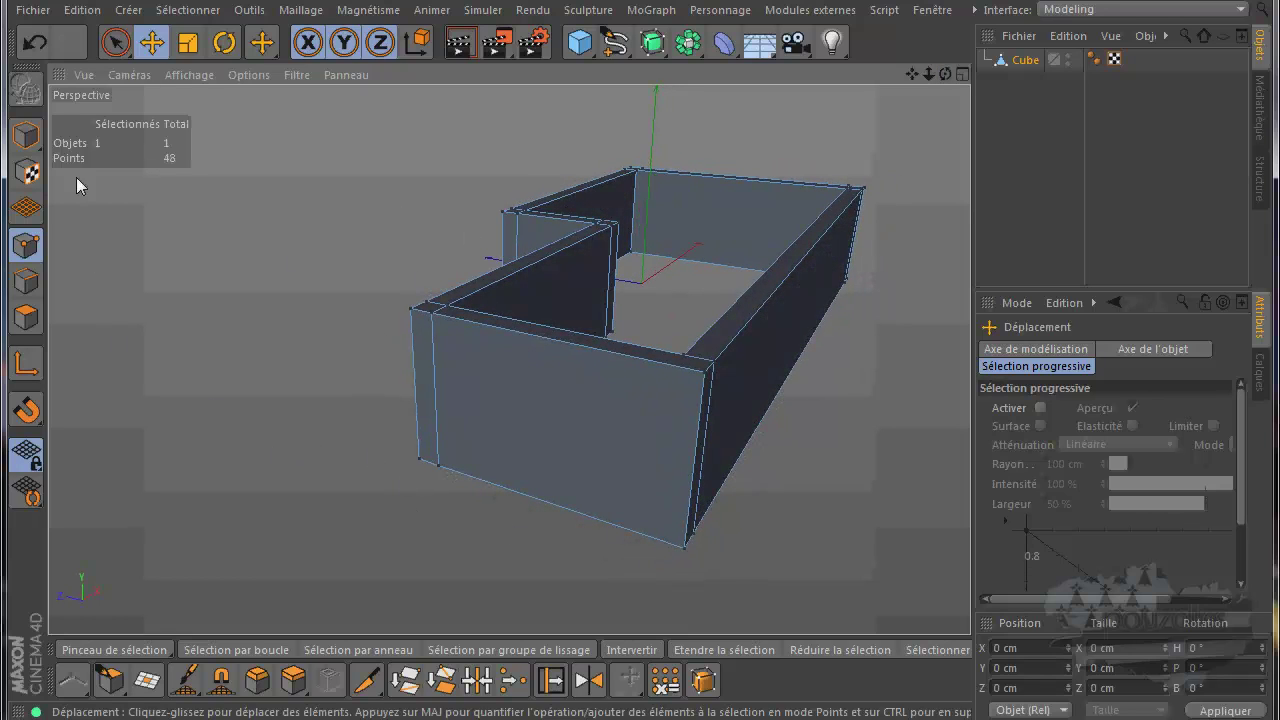
left_click(26, 135)
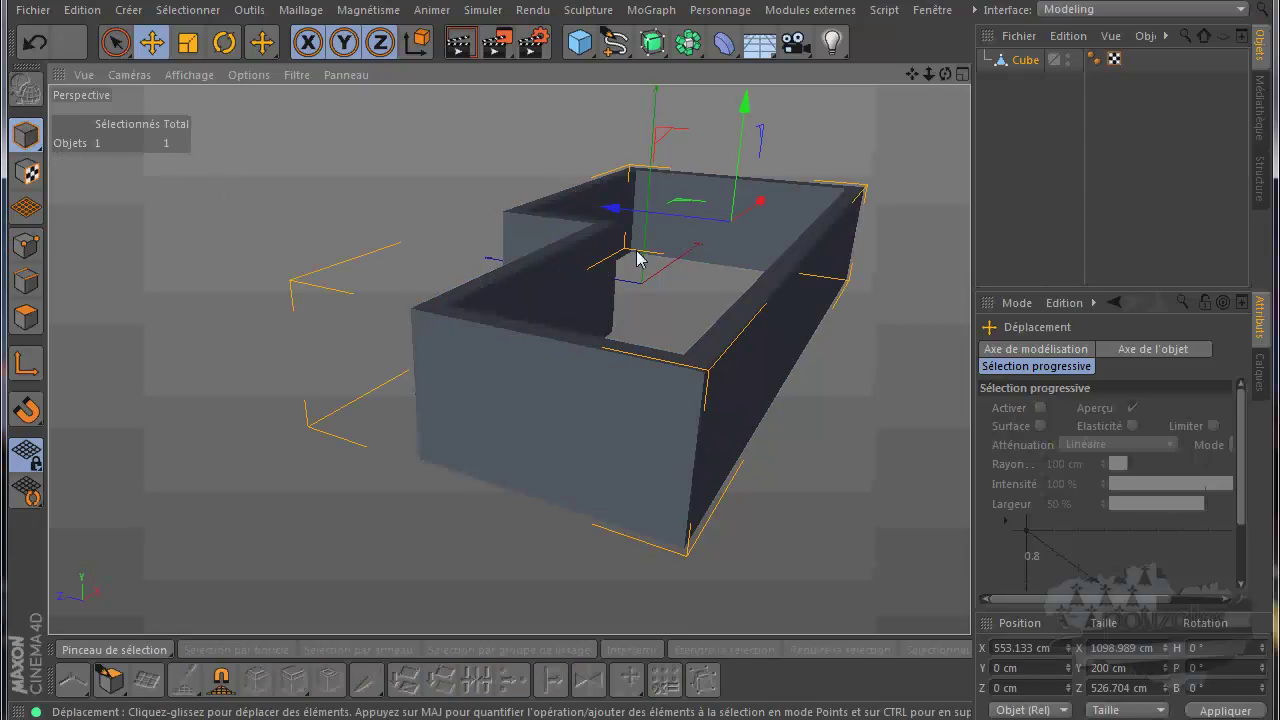